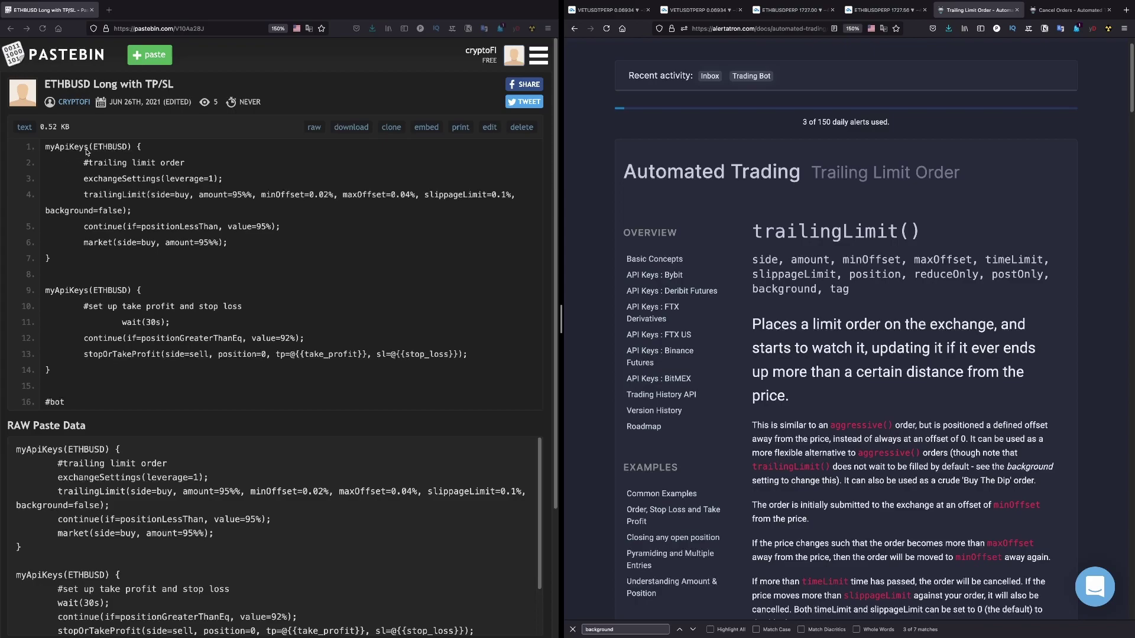
Open Alertatron's Manage API Keys page from the Automated Trading menu in a new tab
click(92, 150)
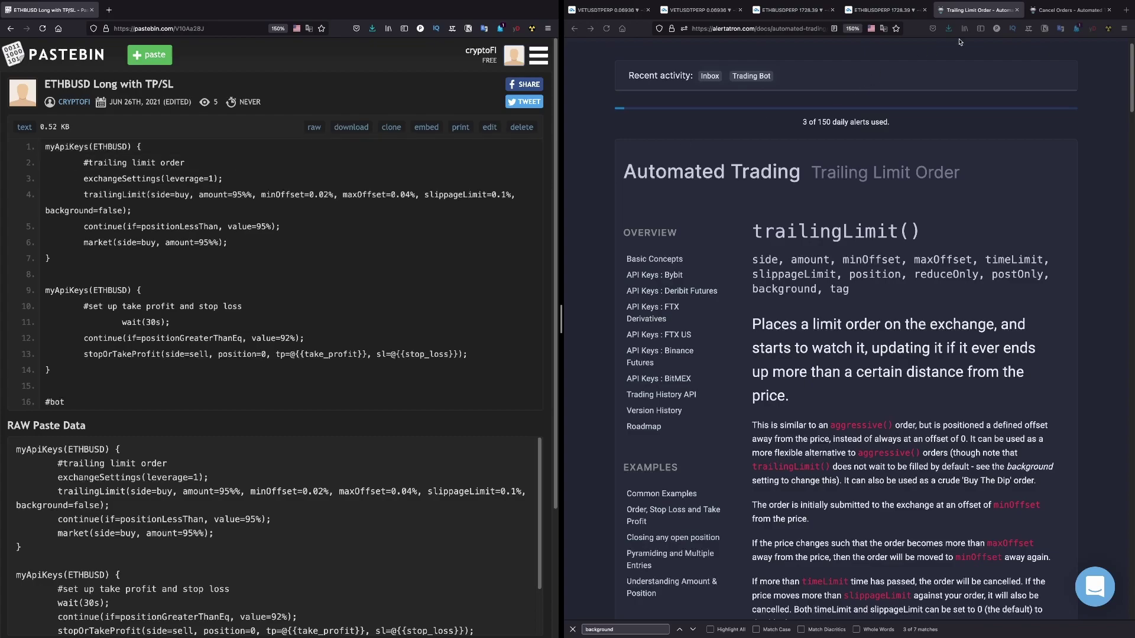
scroll(921, 105, up, 2)
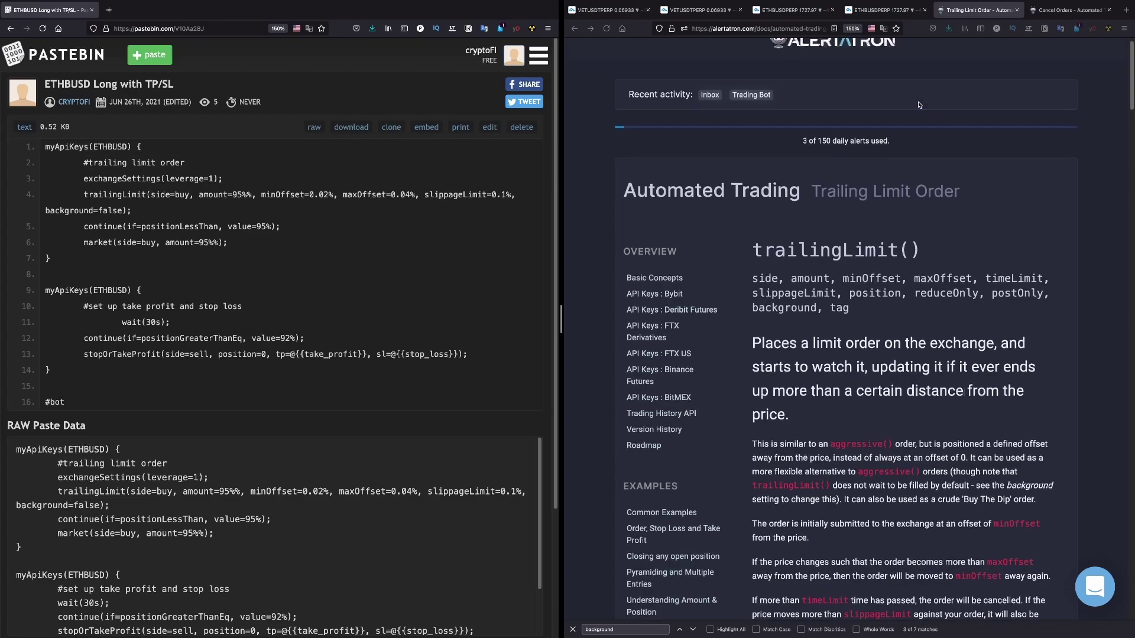
click(1004, 10)
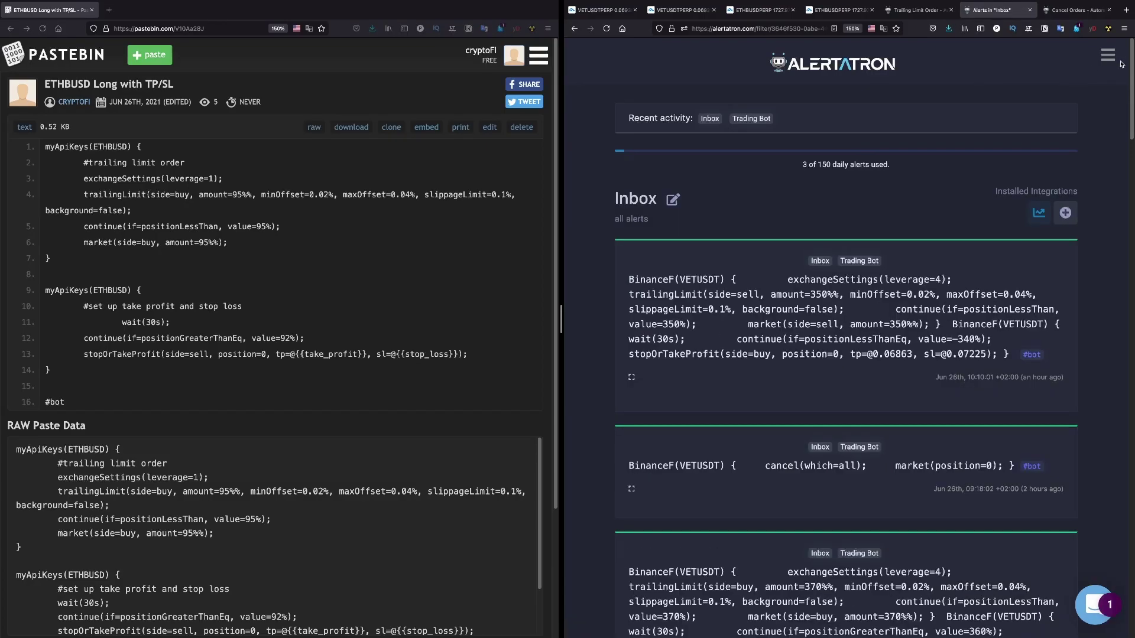
click(1107, 55)
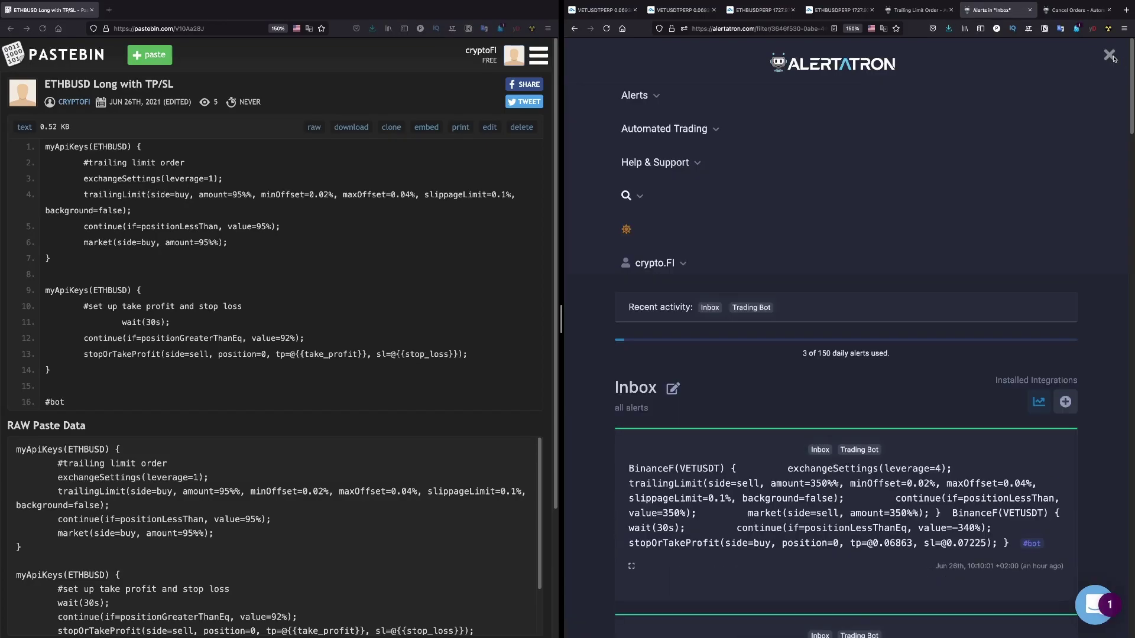
click(709, 130)
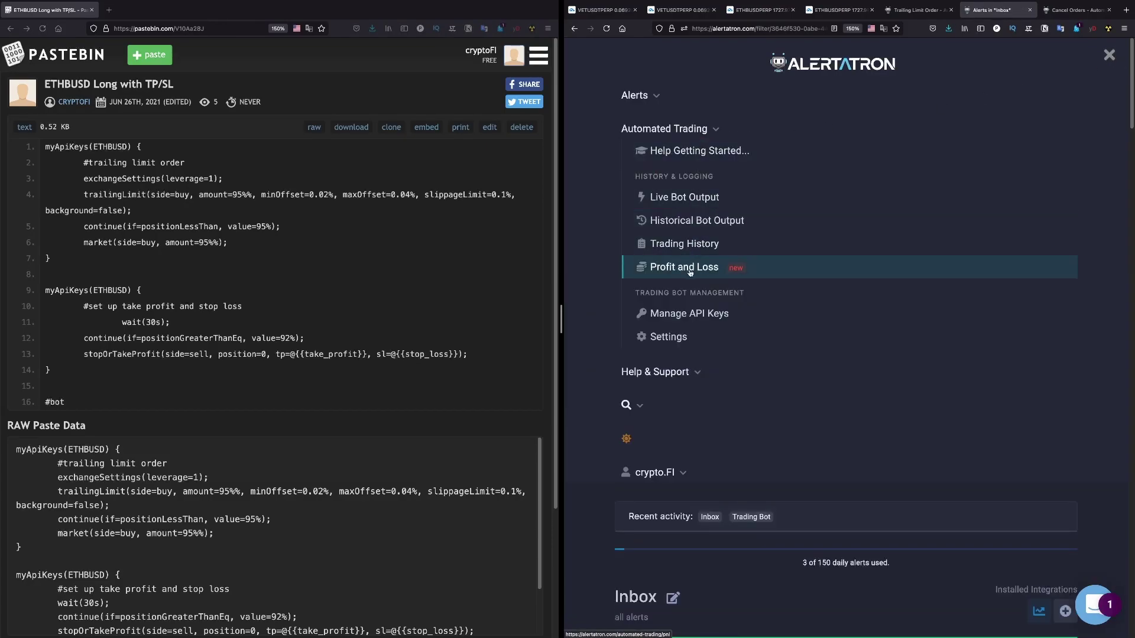
click(685, 313)
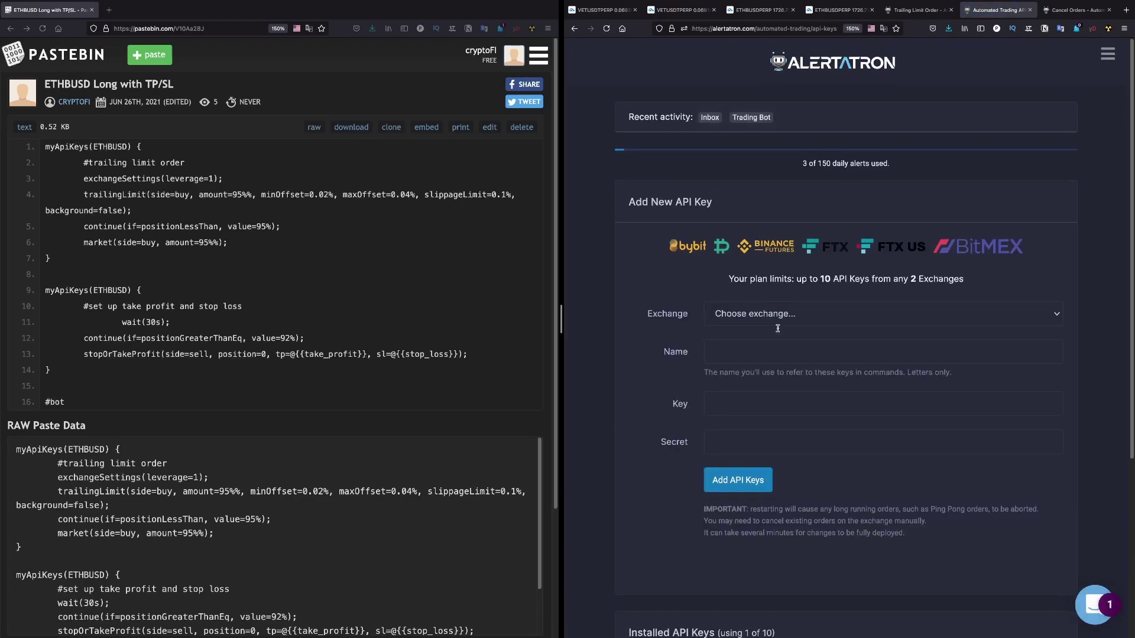
Scroll to the Installed API Keys table and compare BinanceF with the paste's myApiKeys(ETHBUSD) name
scroll(783, 329, down, 4)
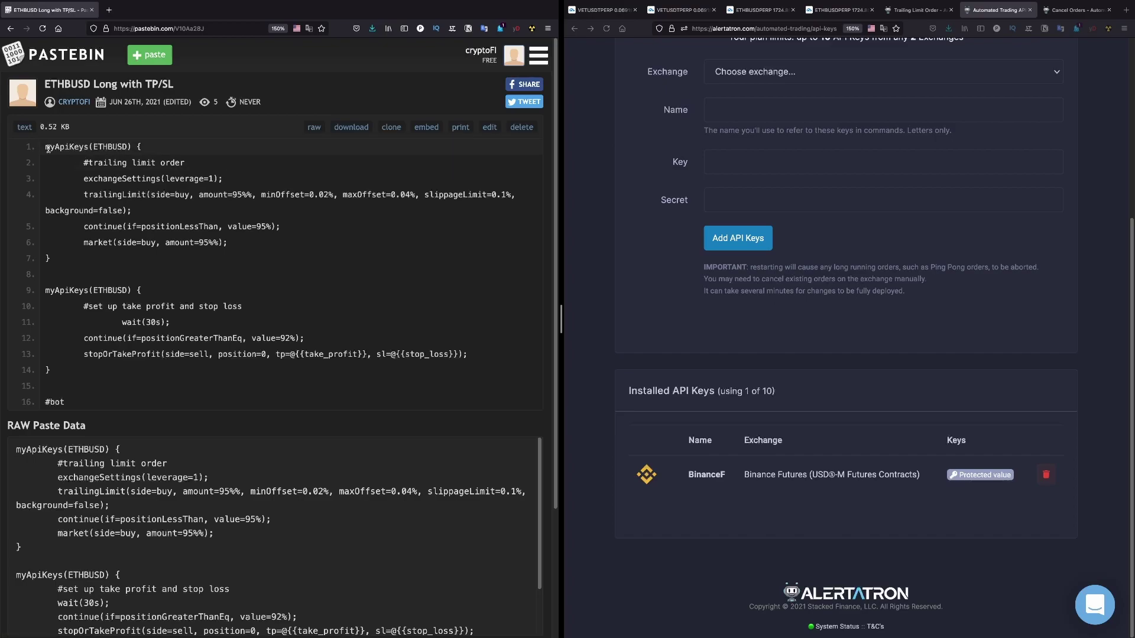
drag(47, 147, 85, 146)
click(65, 159)
drag(86, 147, 46, 147)
click(71, 142)
drag(50, 147, 114, 146)
click(88, 149)
drag(84, 163, 187, 164)
click(162, 163)
drag(83, 178, 222, 179)
click(222, 178)
drag(86, 193, 146, 195)
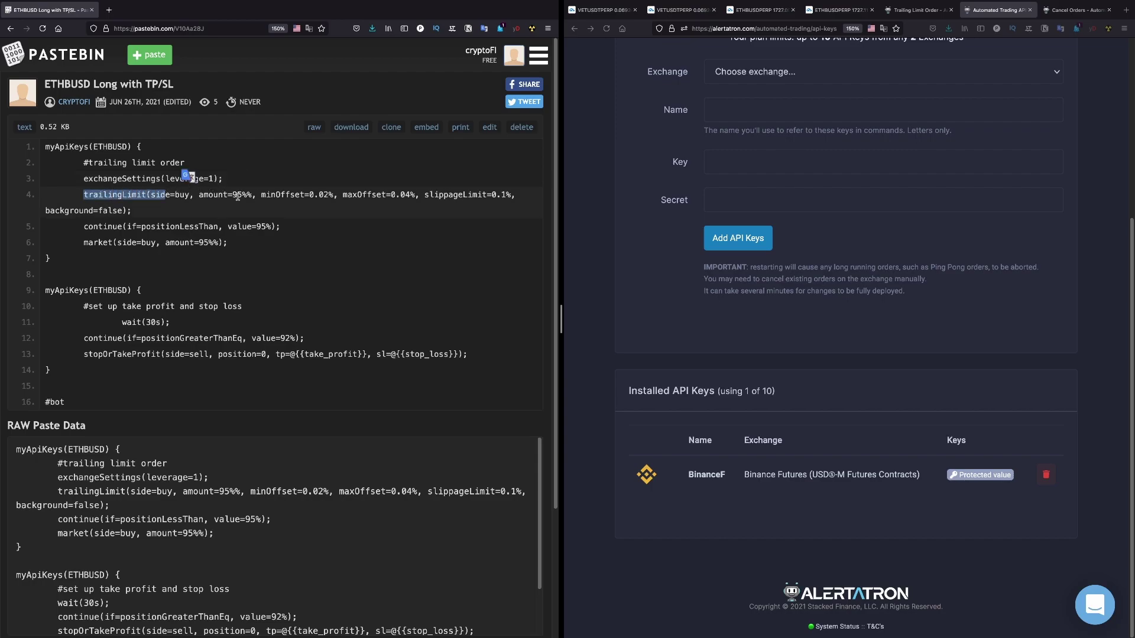
click(237, 197)
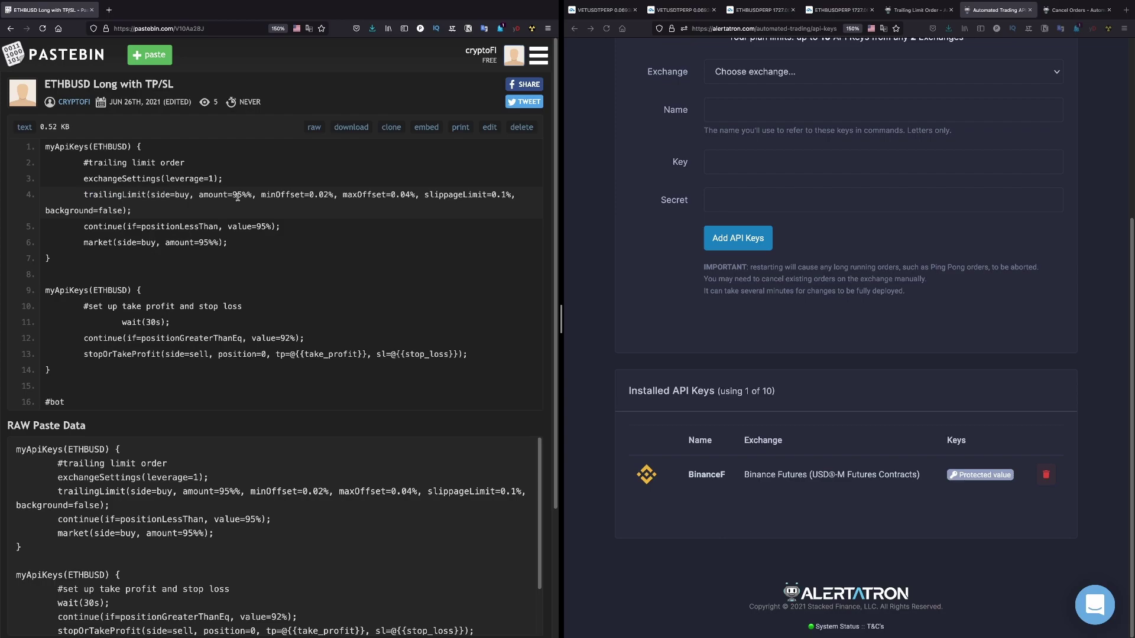
scroll(862, 294, up, 5)
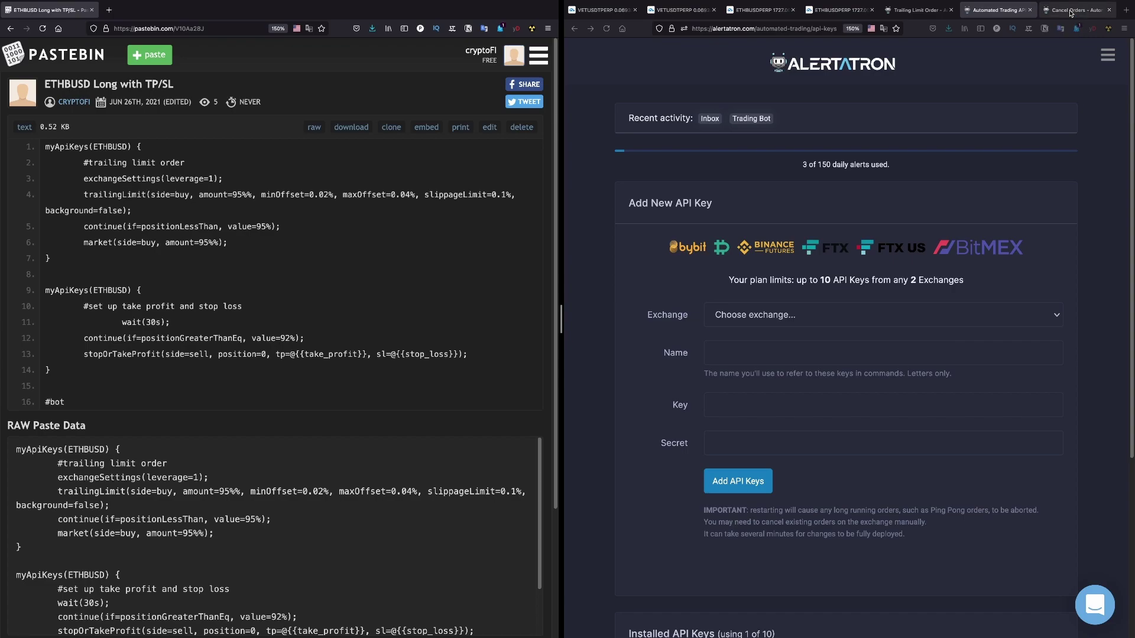
Move the Cancel Orders docs tab ahead of the API keys tab and duplicate it
drag(1071, 12, 993, 13)
right_click(999, 11)
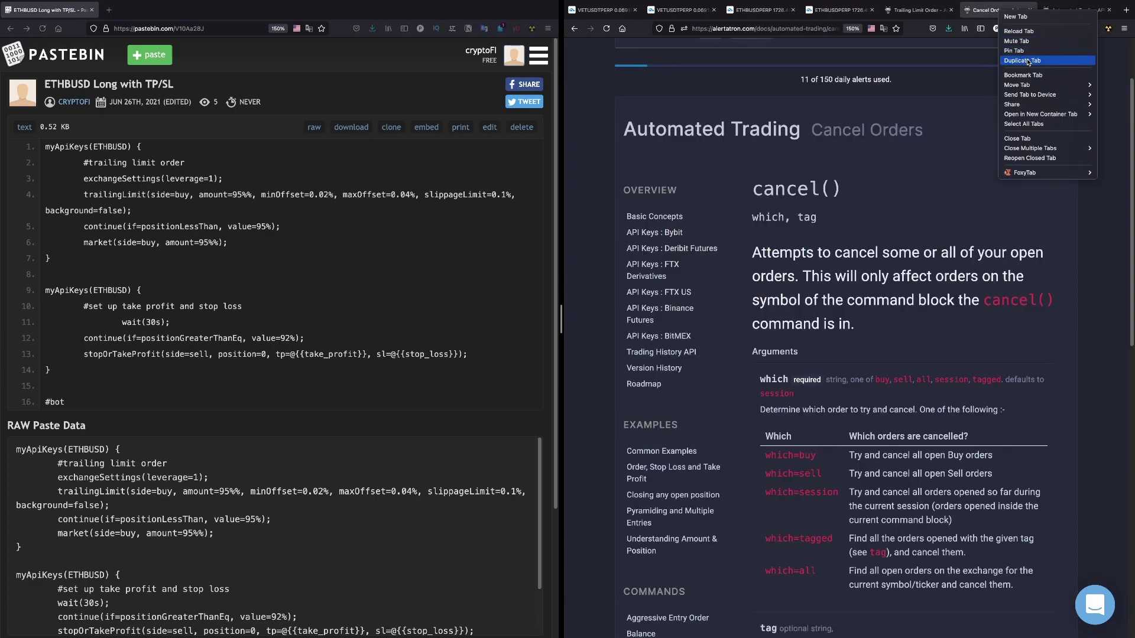
key(Return)
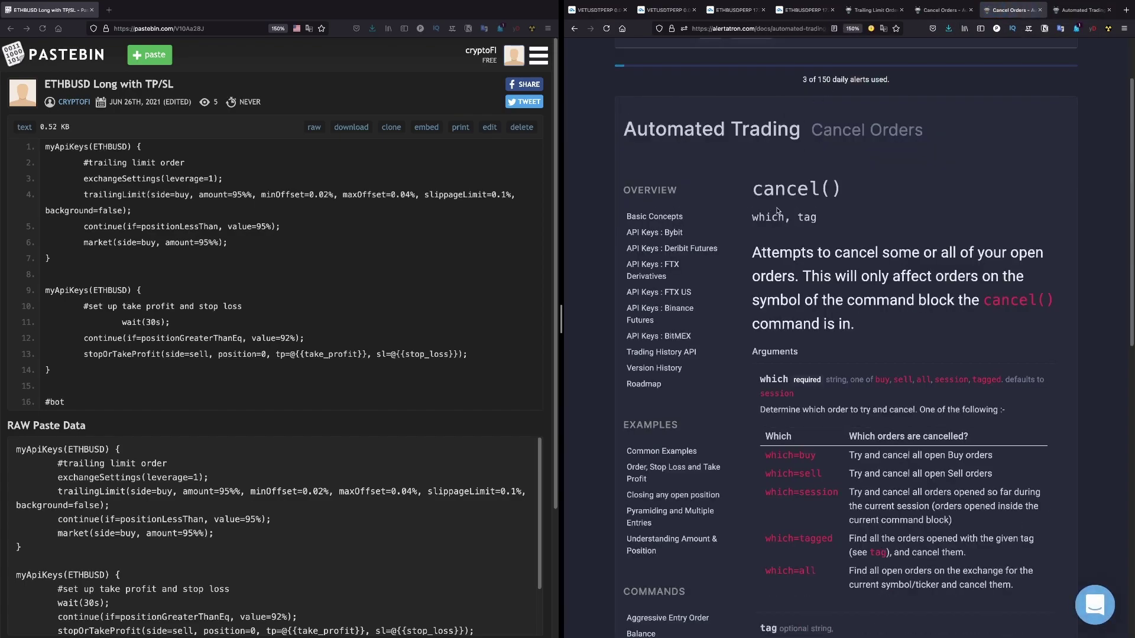
Open the Market Order docs and scroll down to the market() close-position example
scroll(819, 292, down, 5)
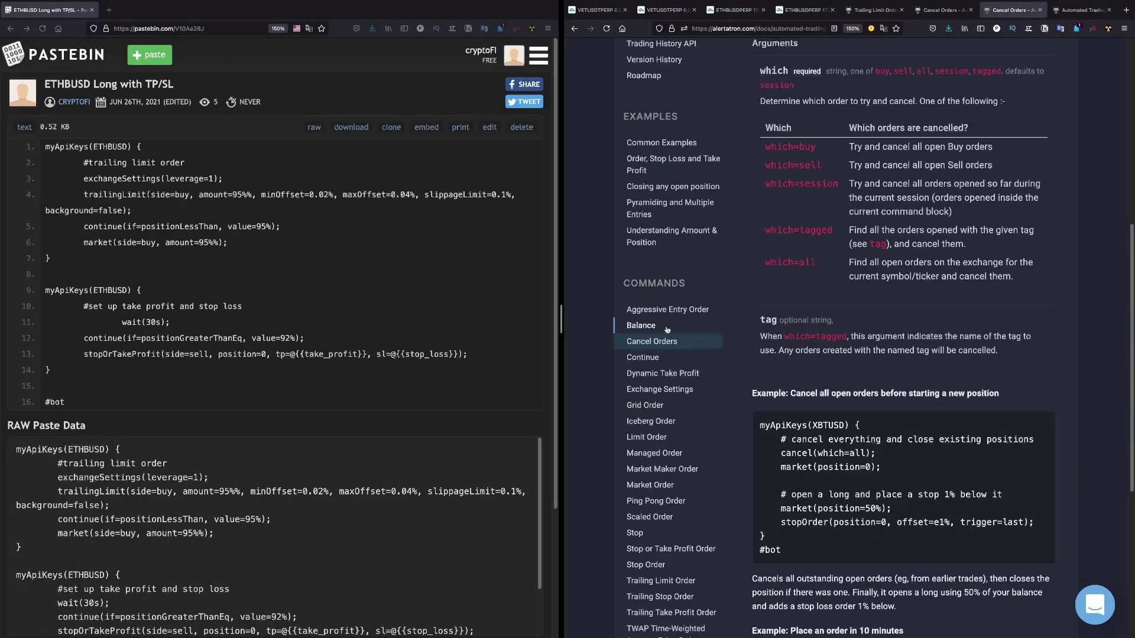
scroll(679, 354, down, 2)
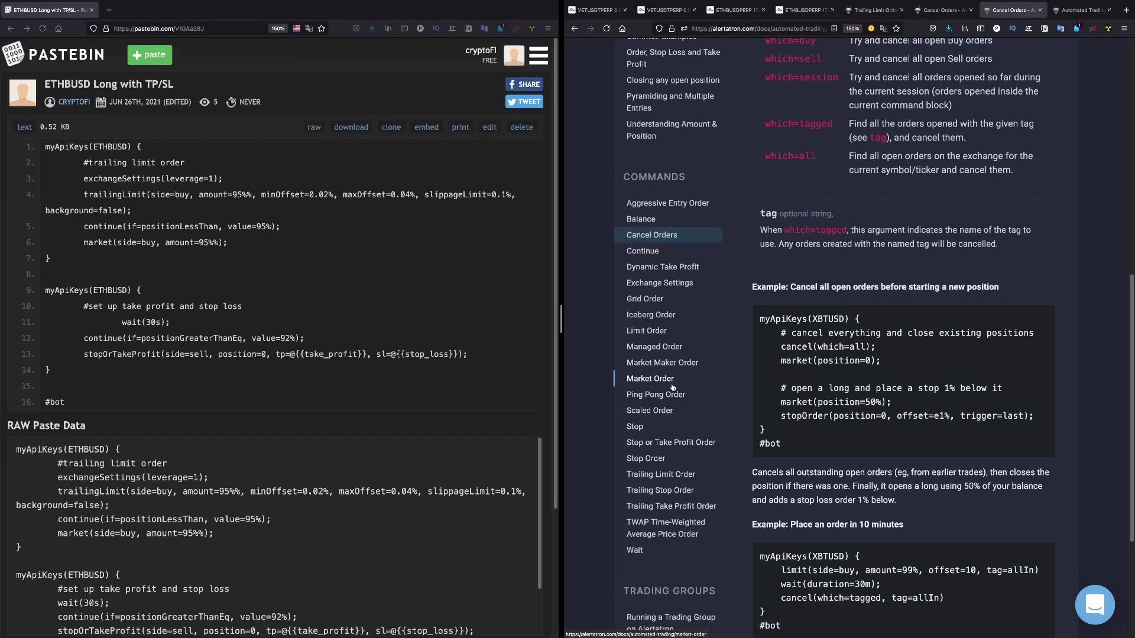
click(672, 387)
scroll(750, 361, down, 3)
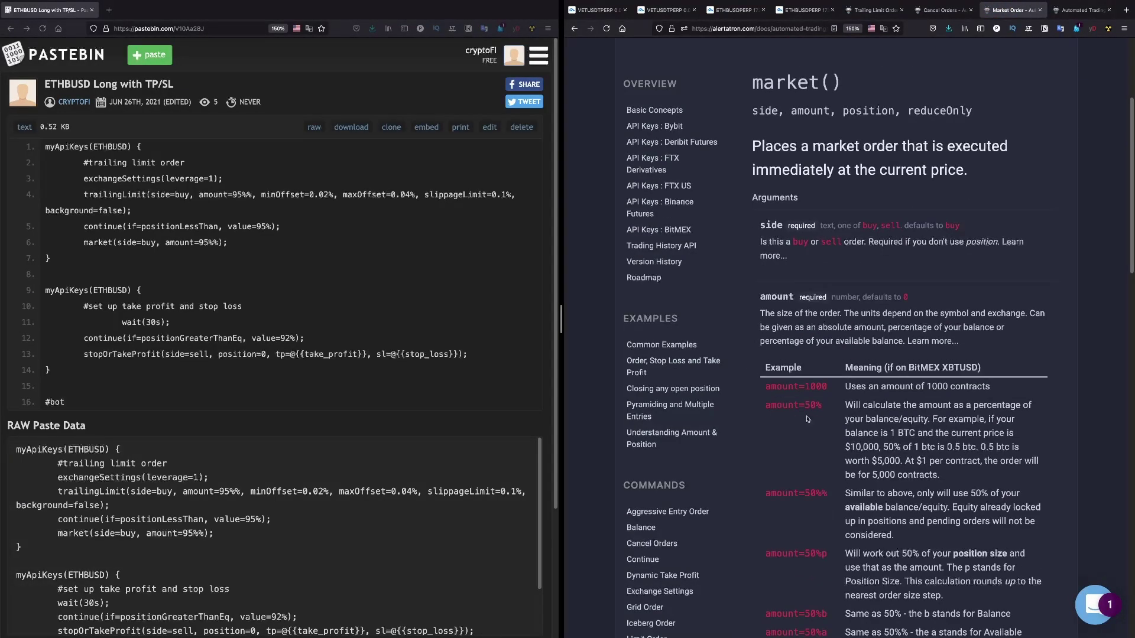
scroll(844, 421, down, 10)
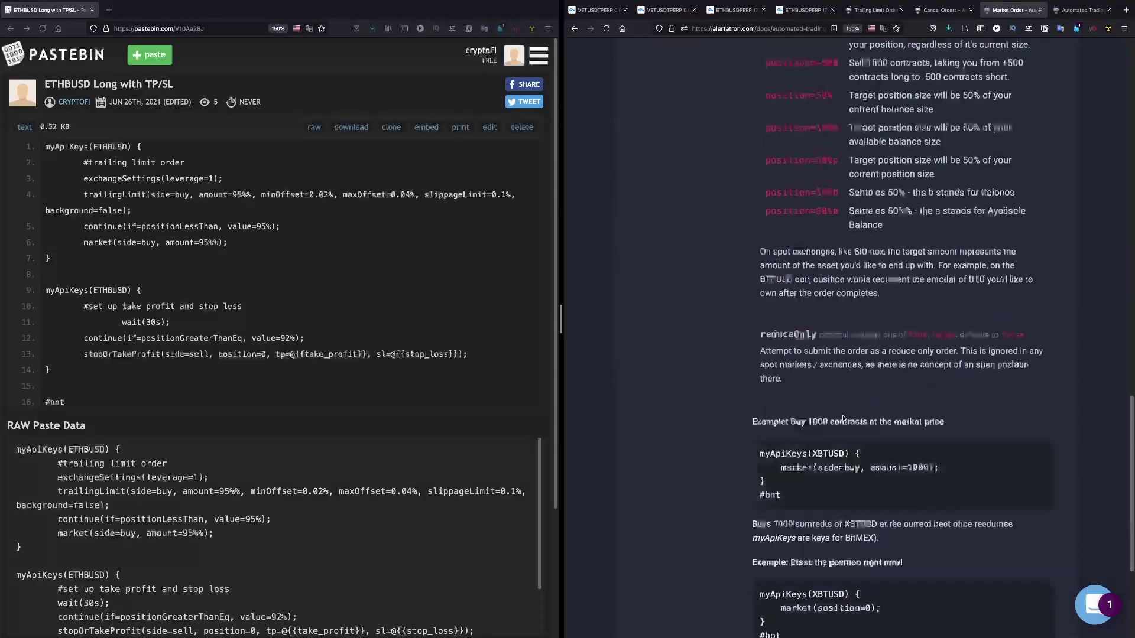
scroll(843, 417, down, 3)
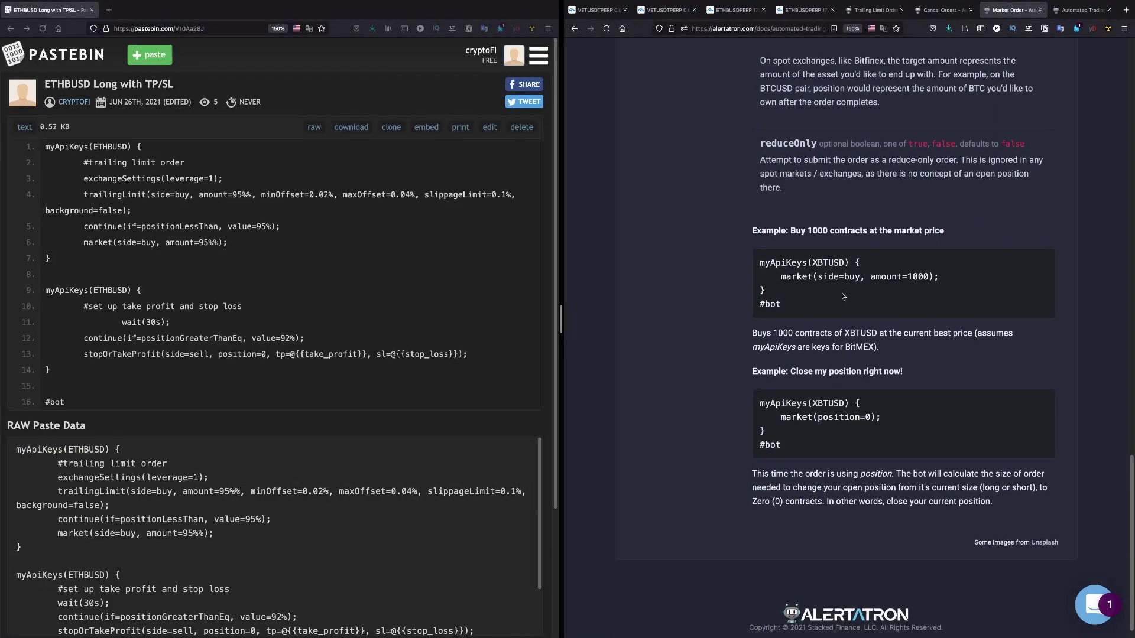
drag(786, 304, 768, 277)
click(825, 278)
click(137, 251)
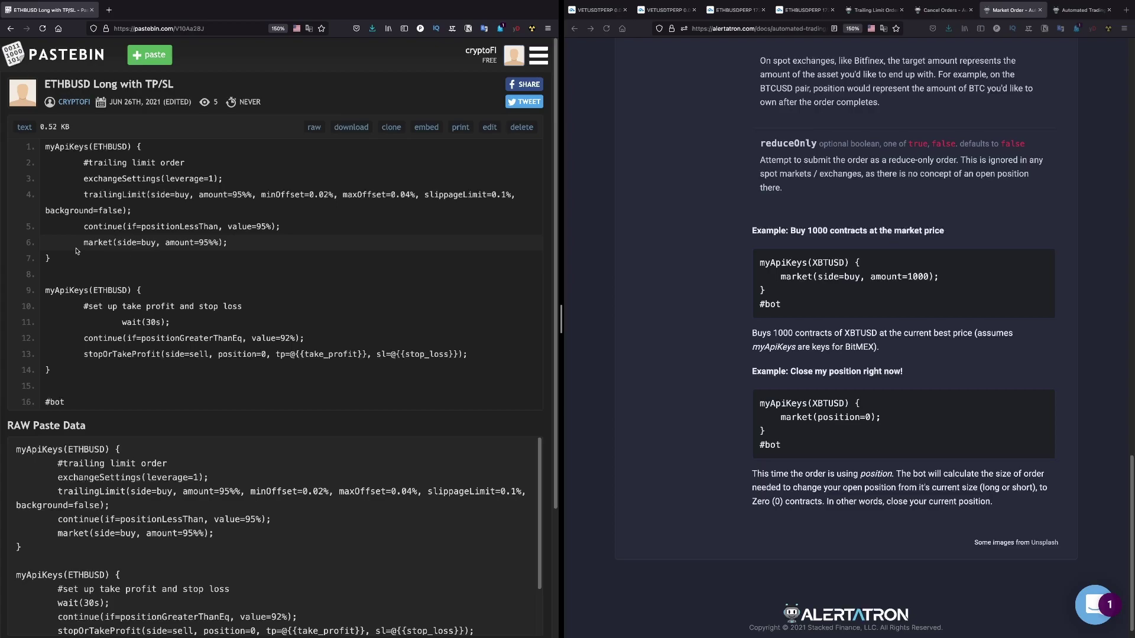
drag(242, 247, 89, 244)
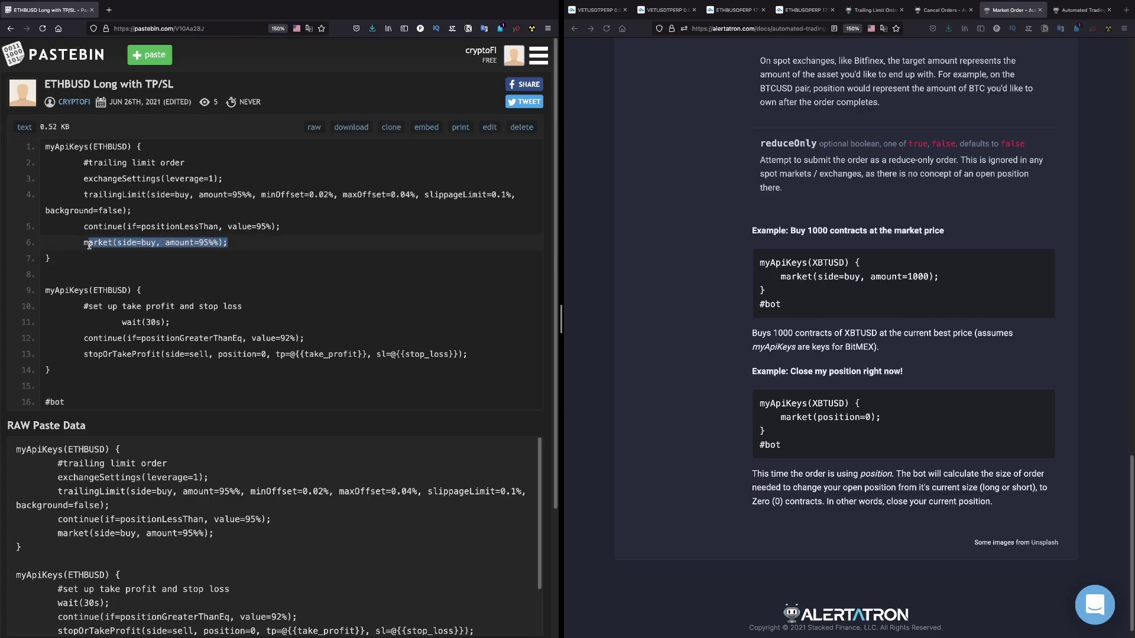
click(110, 233)
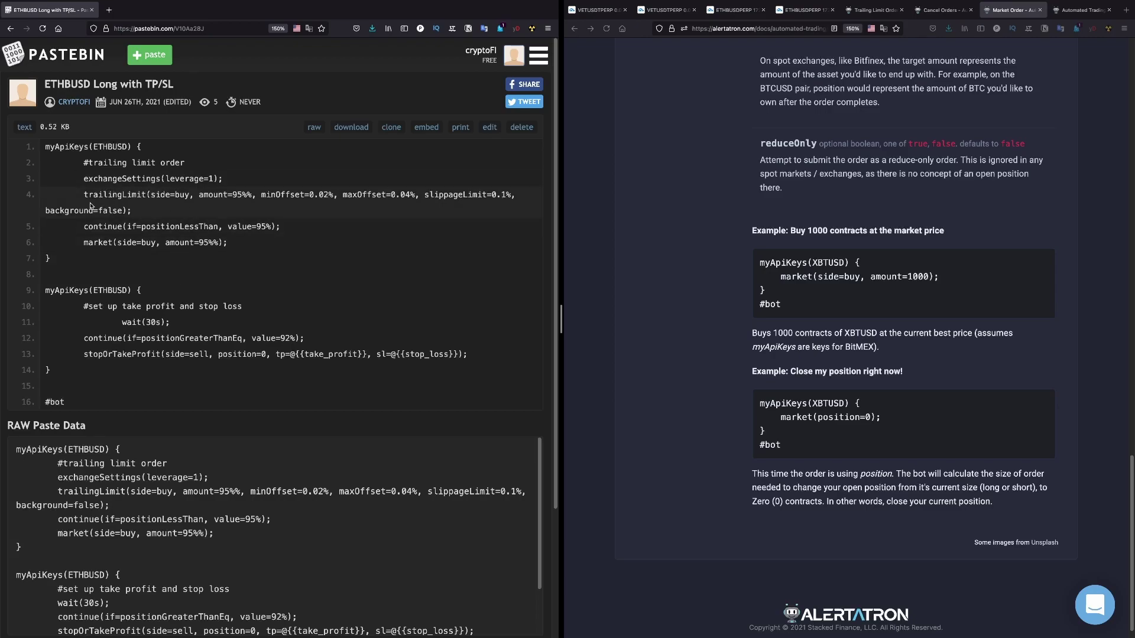
Return to the Trailing Limit Order docs and read from minOffset/maxOffset down to timeLimit and slippageLimit
key(ctrl+Page_Up)
key(ctrl+Page_Up)
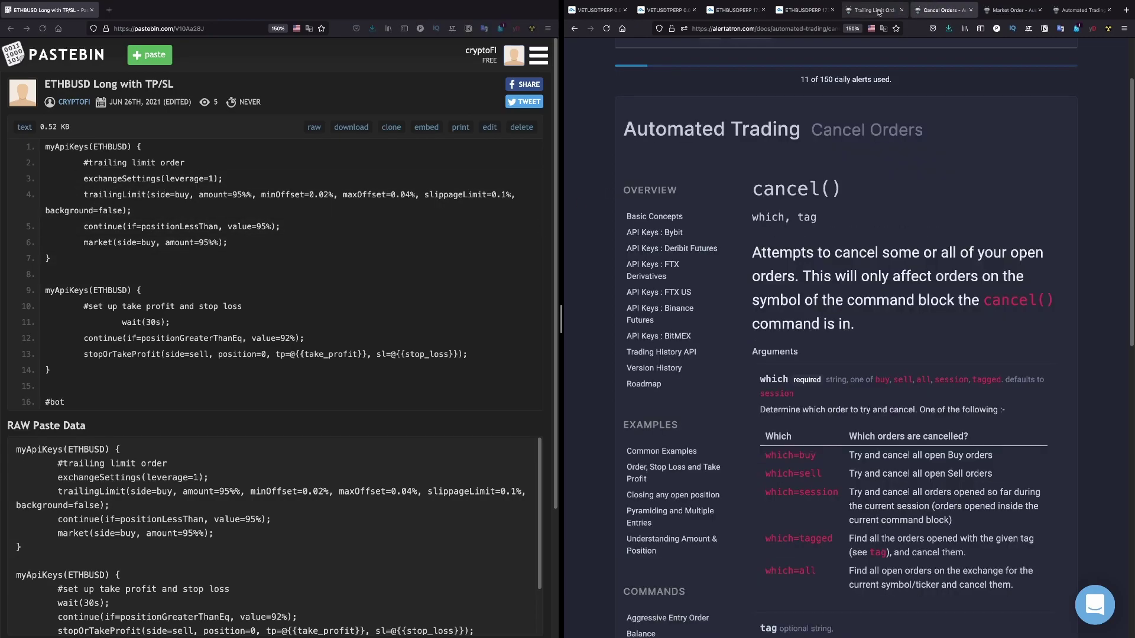
scroll(876, 266, down, 3)
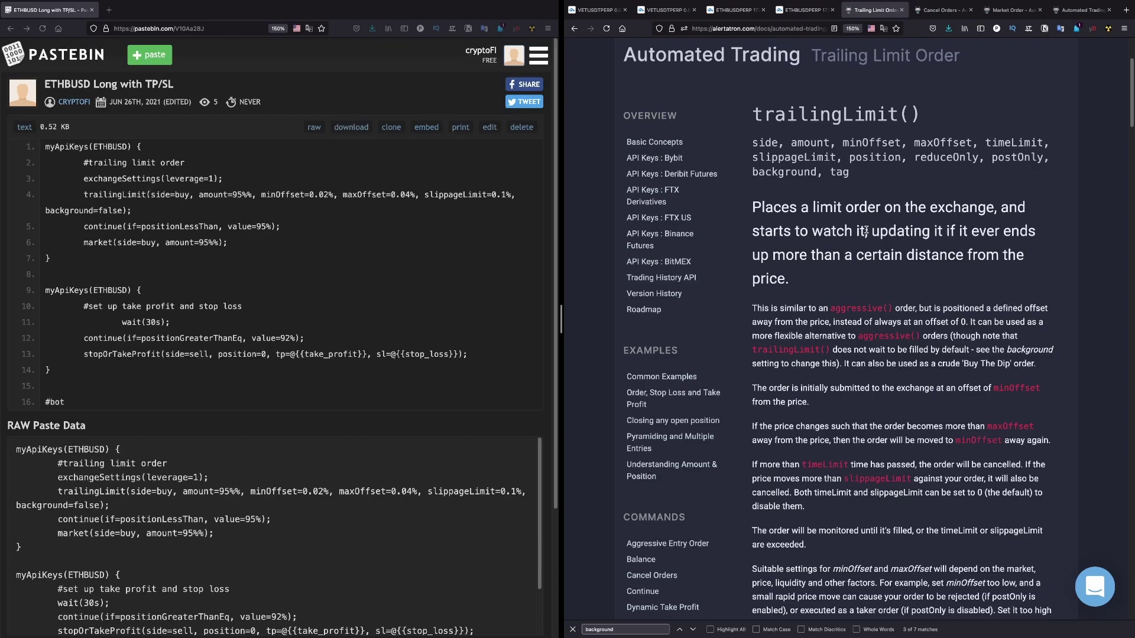
scroll(900, 344, down, 2)
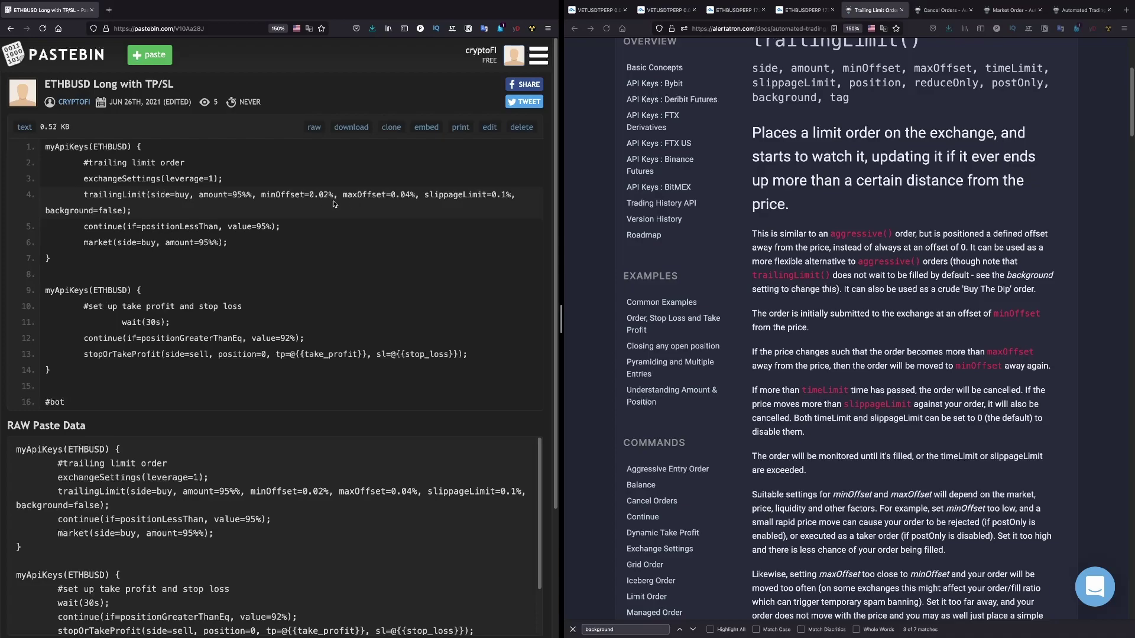
scroll(894, 353, down, 8)
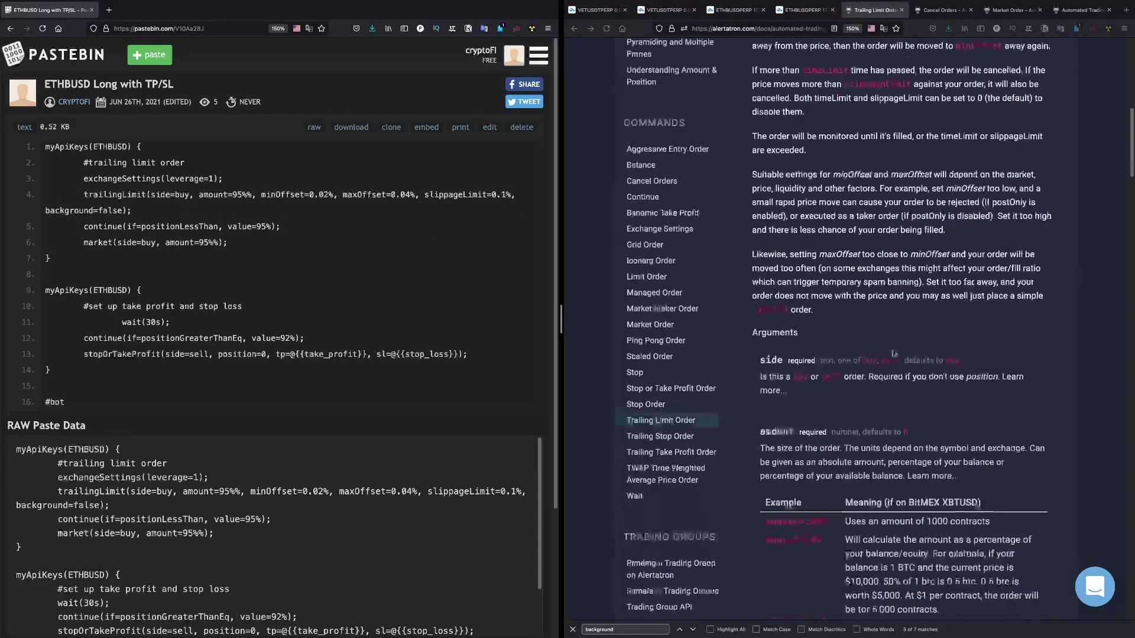
scroll(893, 353, down, 7)
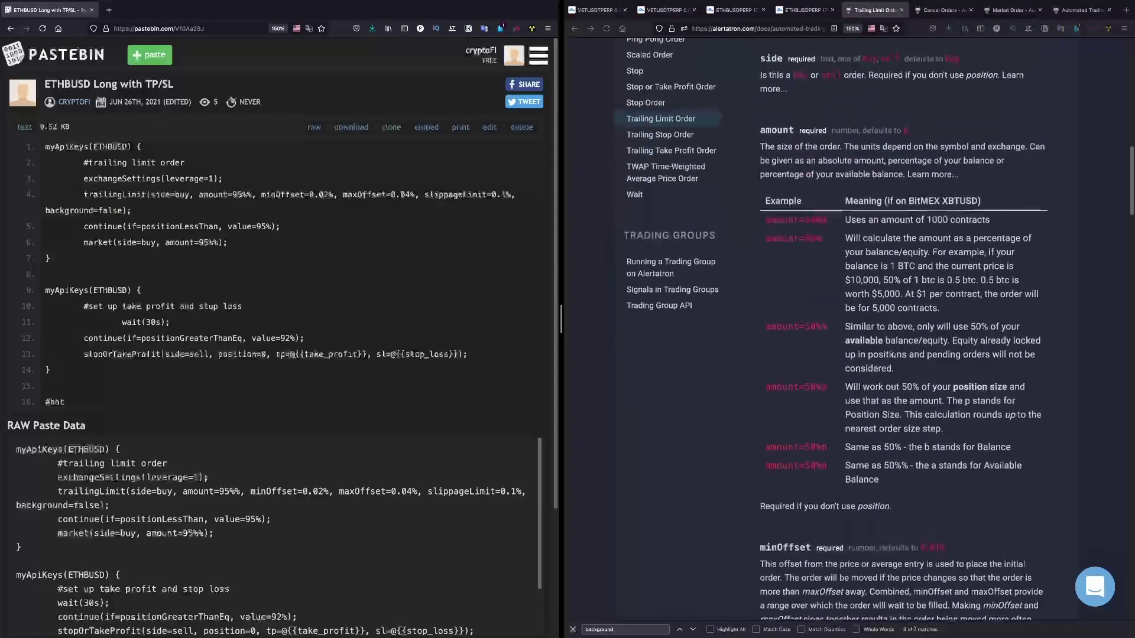
scroll(894, 353, down, 5)
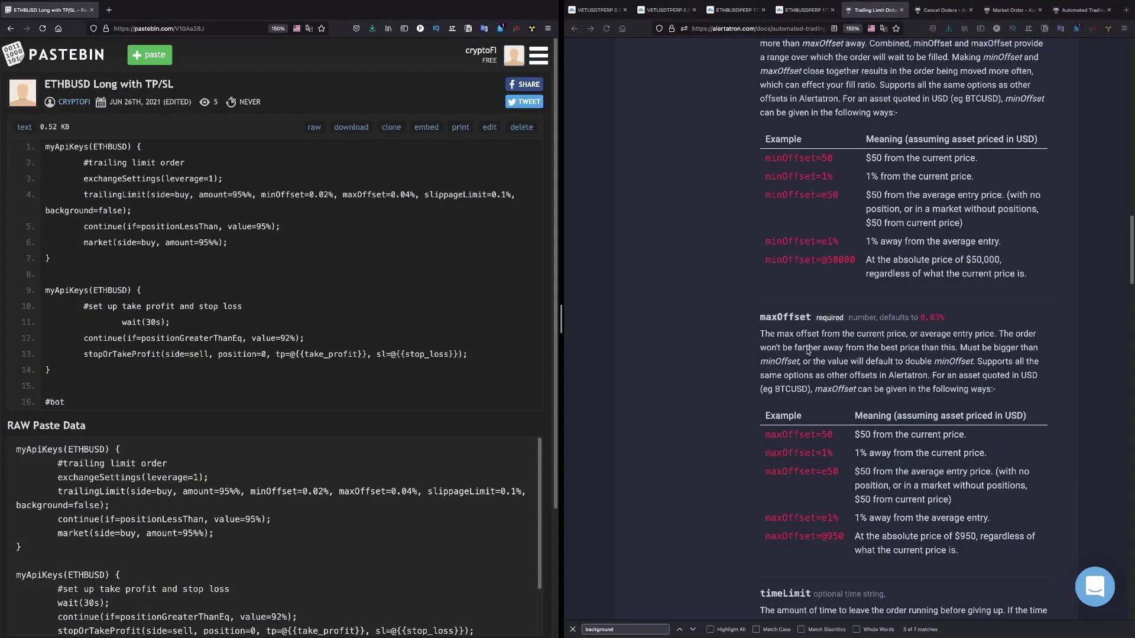
scroll(807, 351, down, 5)
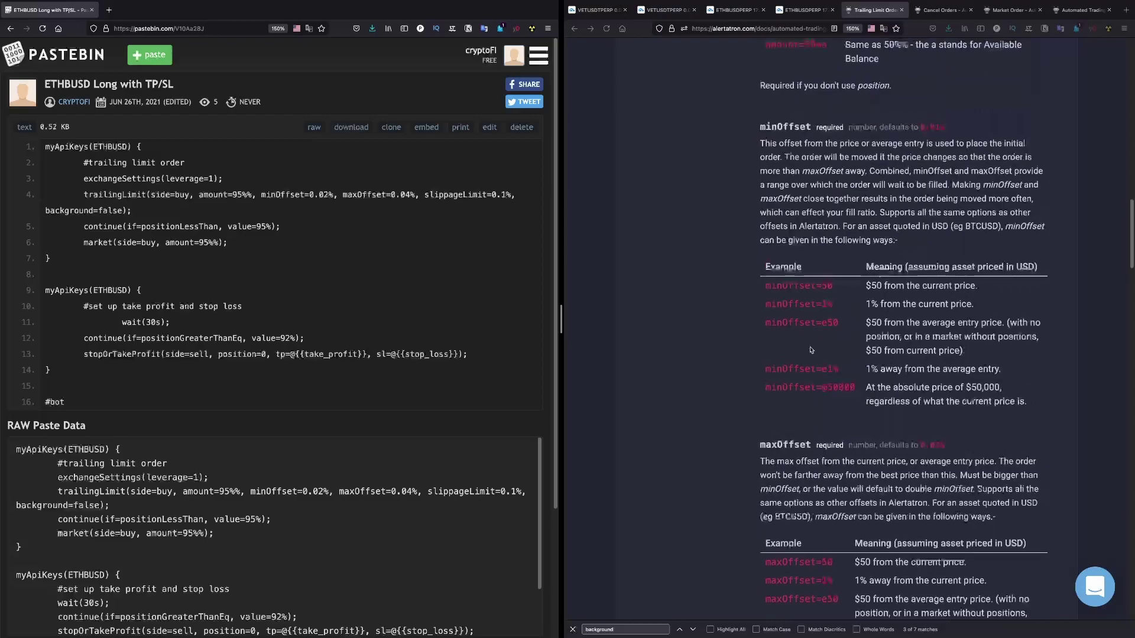
scroll(901, 381, up, 5)
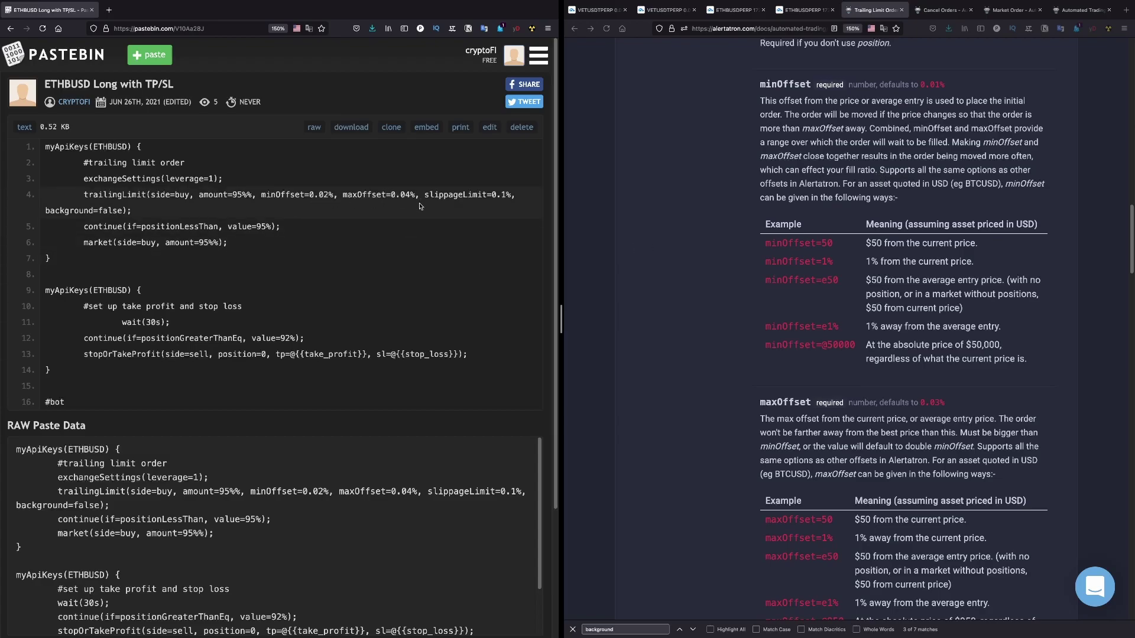
scroll(810, 190, down, 2)
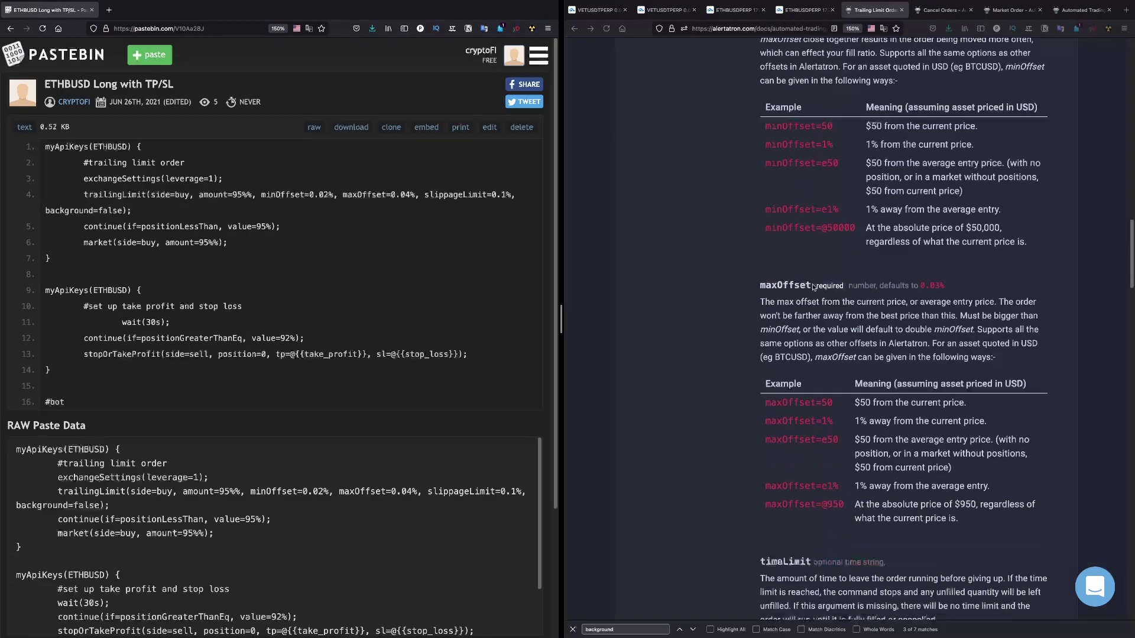
scroll(813, 286, down, 7)
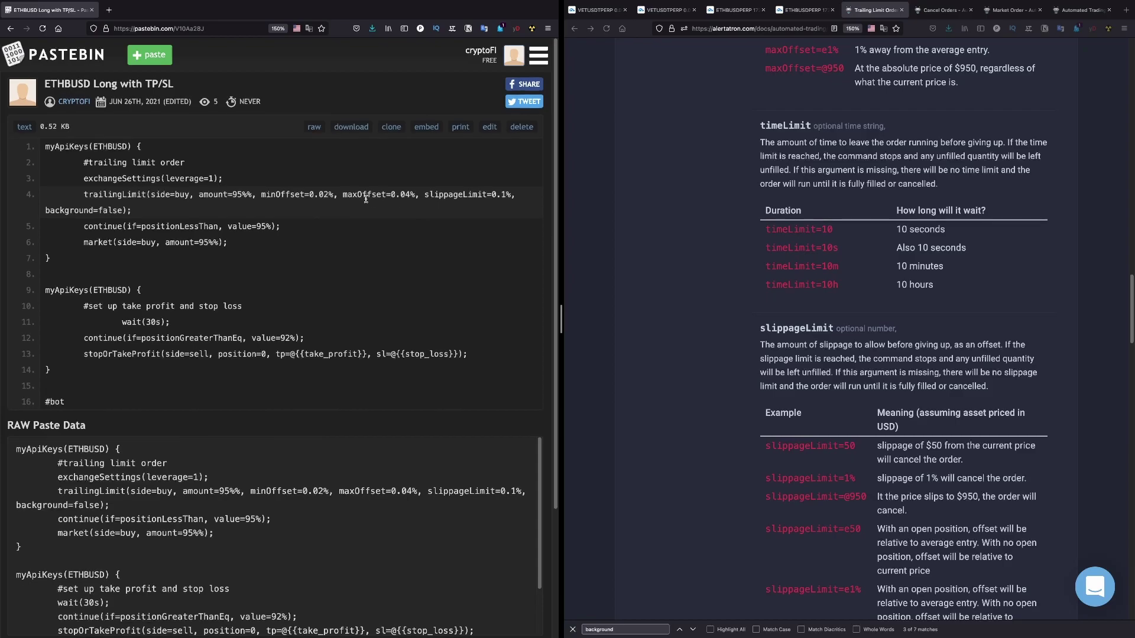
Scroll the Trailing Limit Order docs past slippageLimit to the position examples table
scroll(367, 213, down, 1)
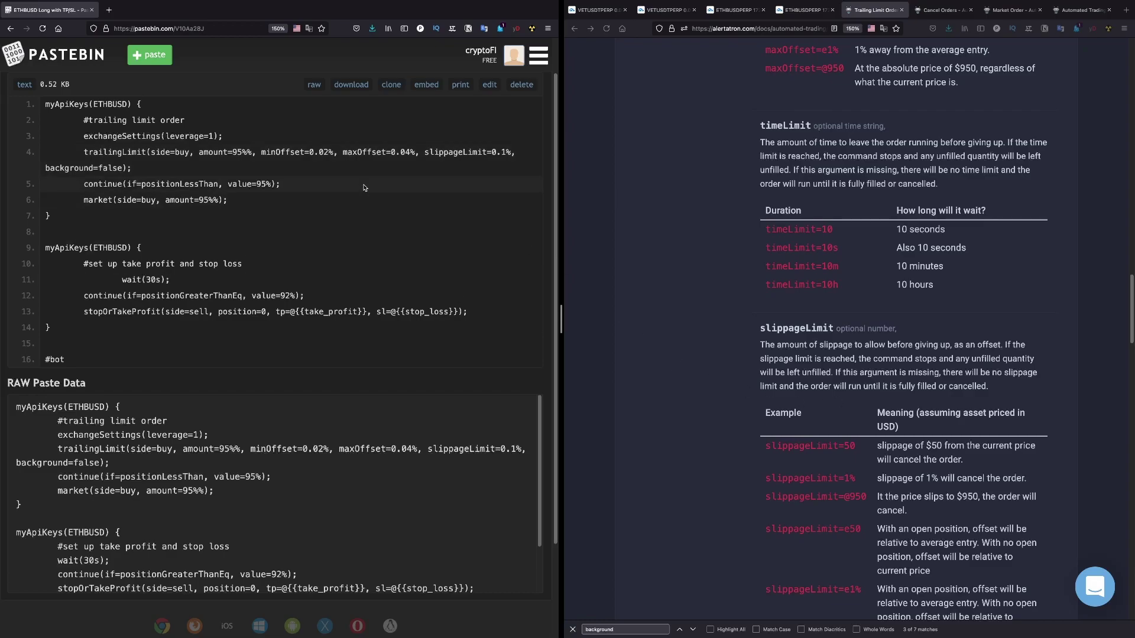
scroll(854, 332, down, 8)
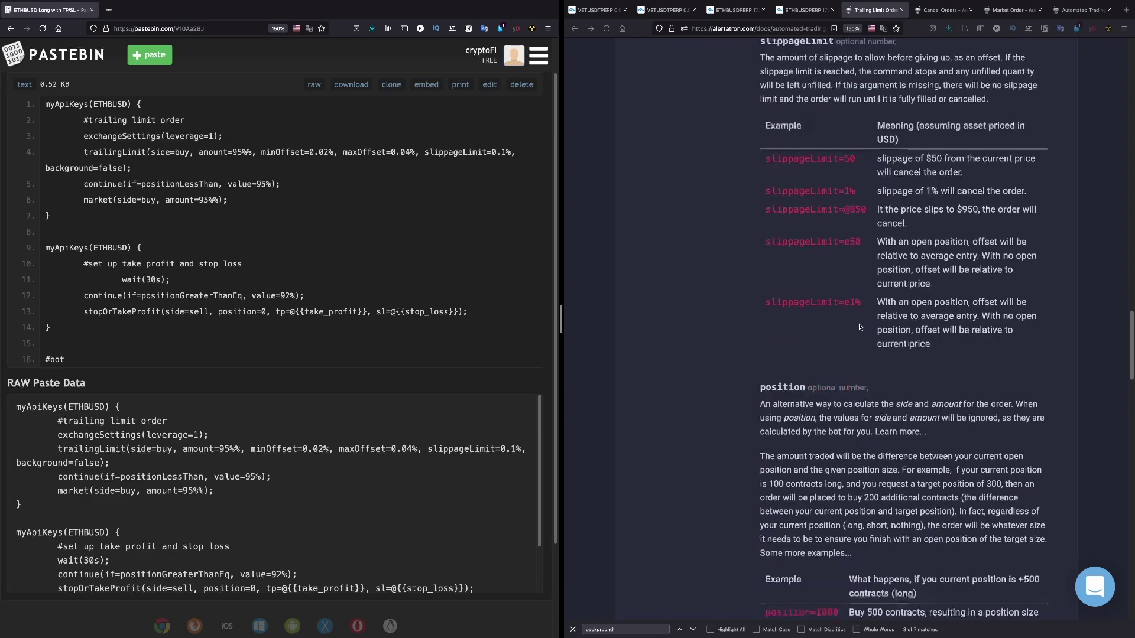
scroll(860, 327, up, 7)
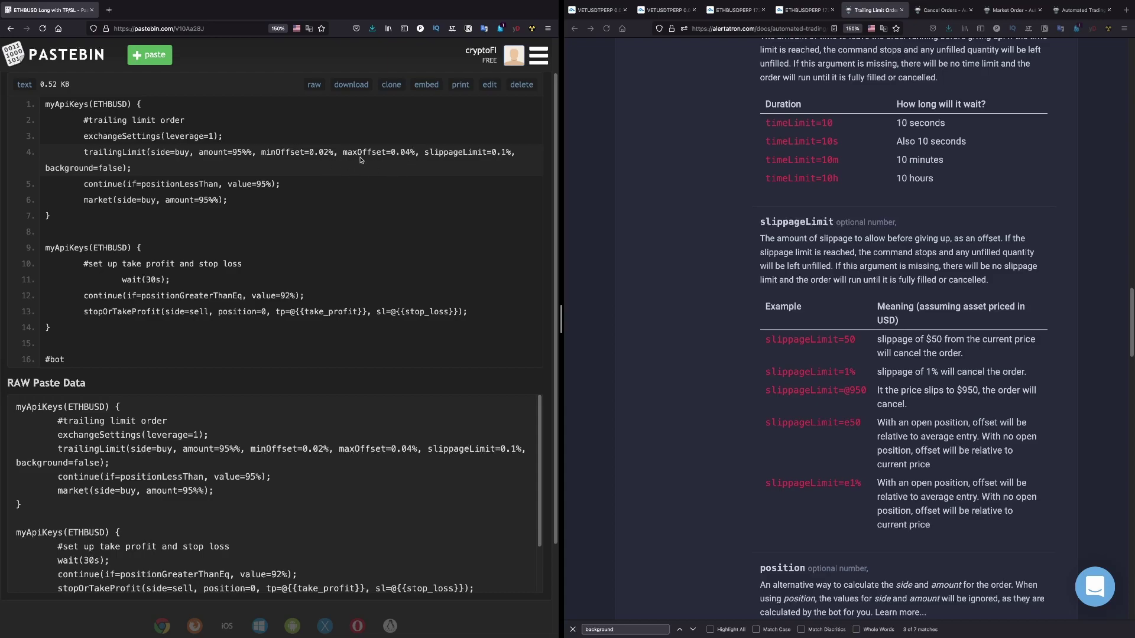
scroll(870, 315, down, 3)
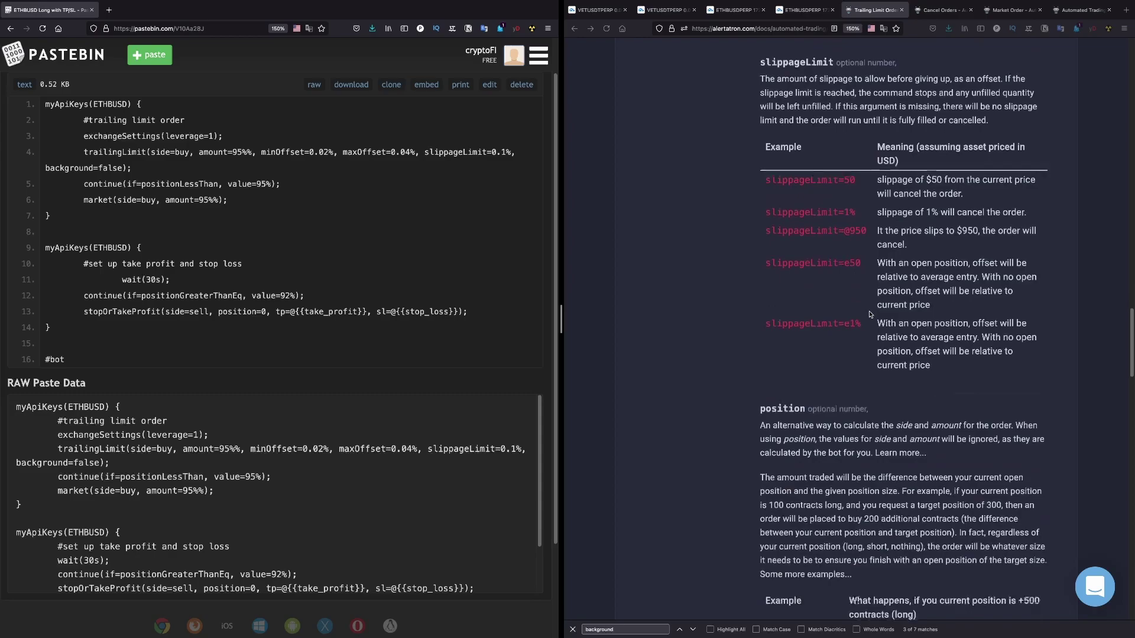
scroll(870, 314, down, 3)
scroll(870, 314, up, 7)
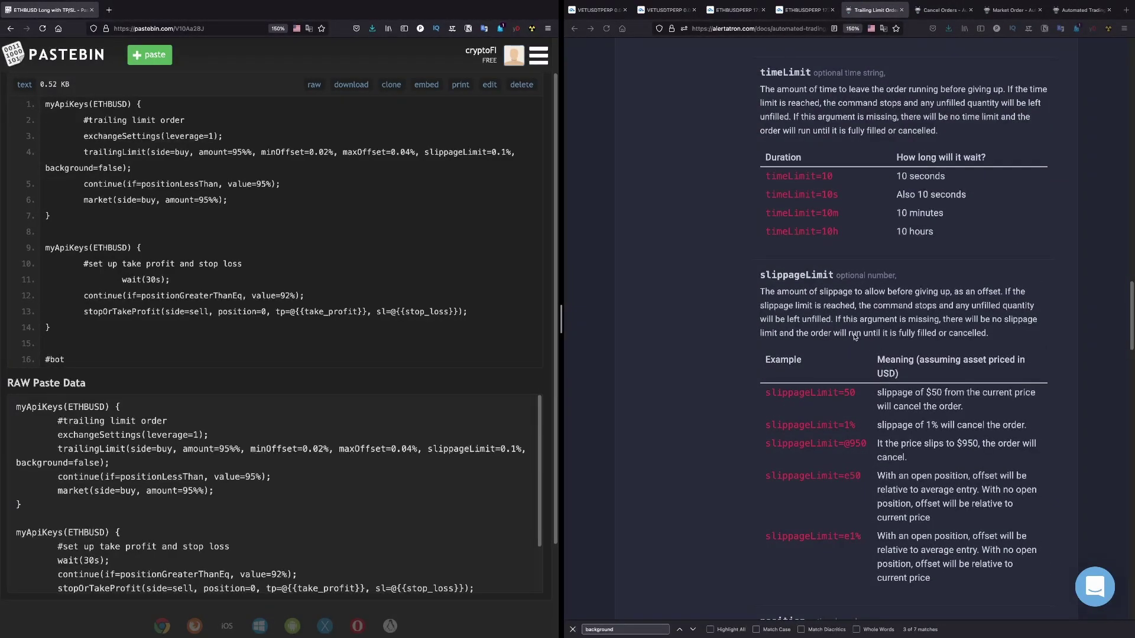
scroll(839, 334, down, 3)
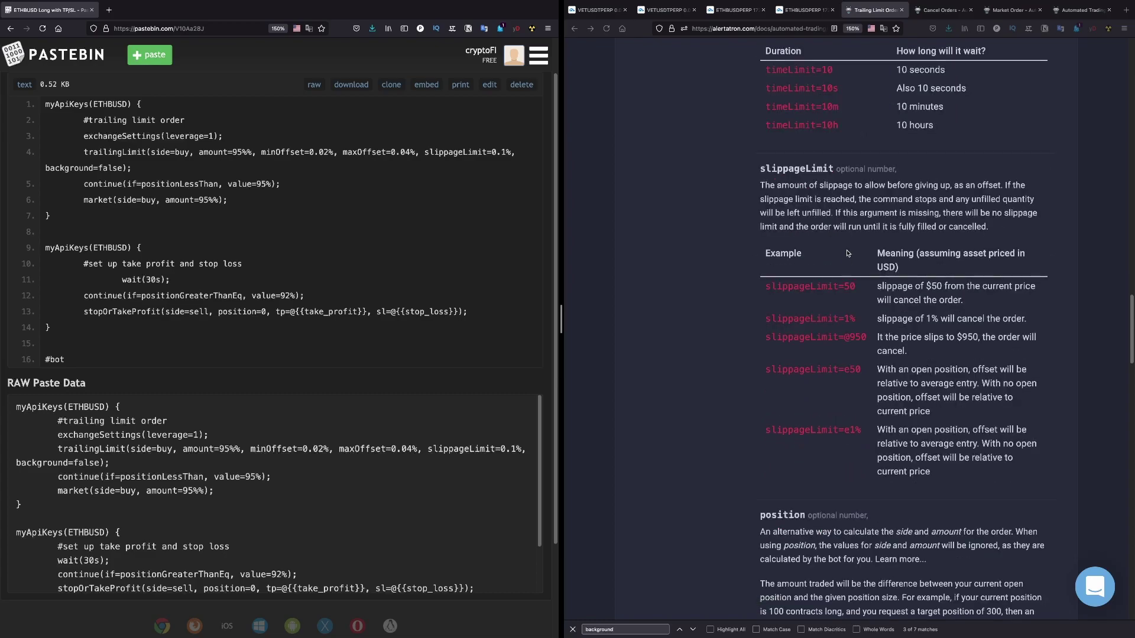
scroll(848, 253, down, 2)
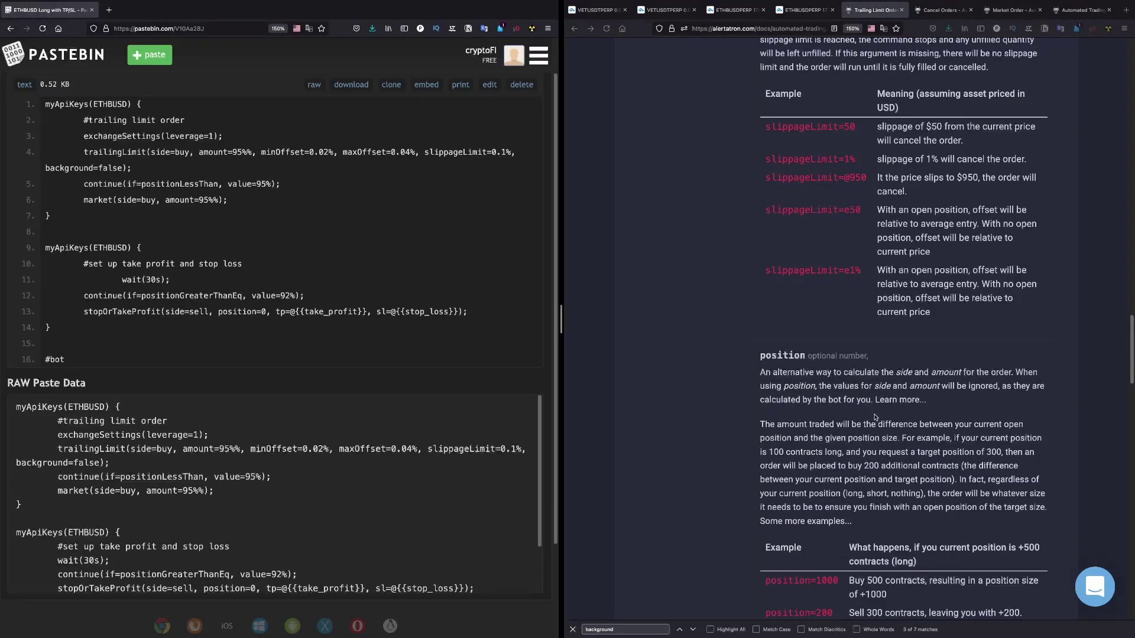
Scroll past reduceOnly and postOnly to the background and tag option docs
scroll(875, 416, down, 10)
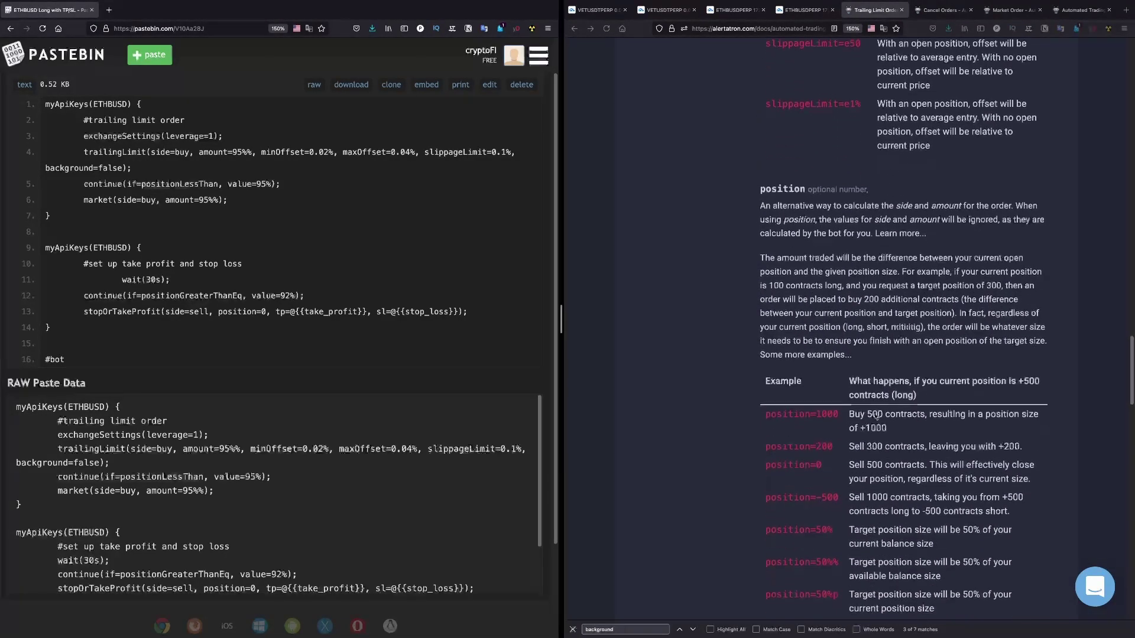
scroll(876, 416, down, 6)
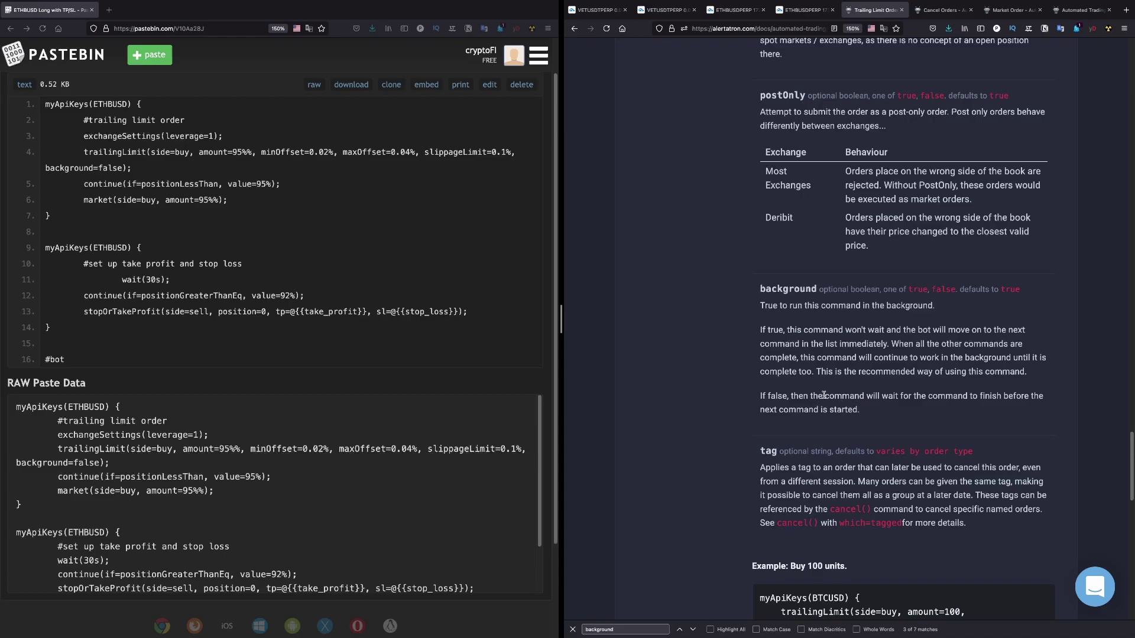
click(82, 183)
drag(82, 184, 186, 185)
click(176, 187)
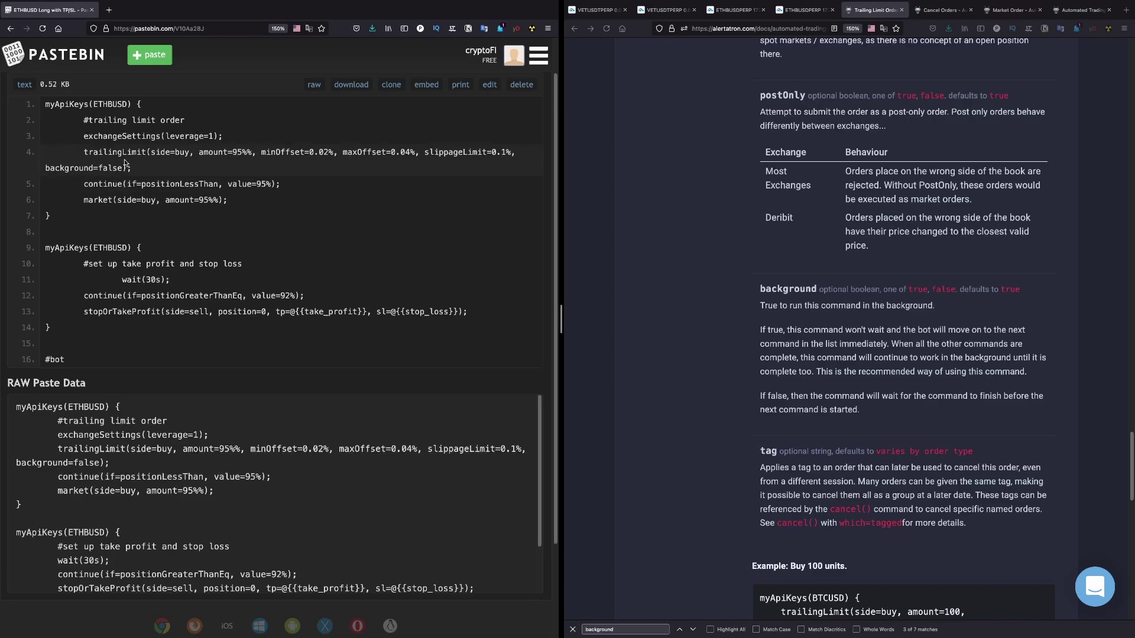
drag(83, 185, 132, 200)
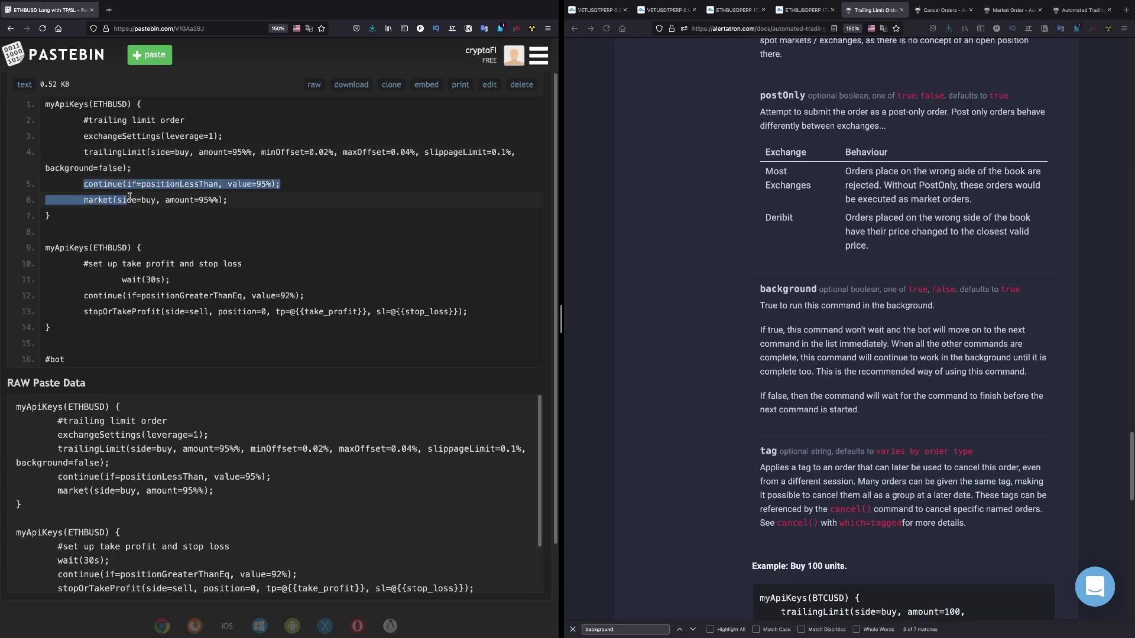
click(179, 199)
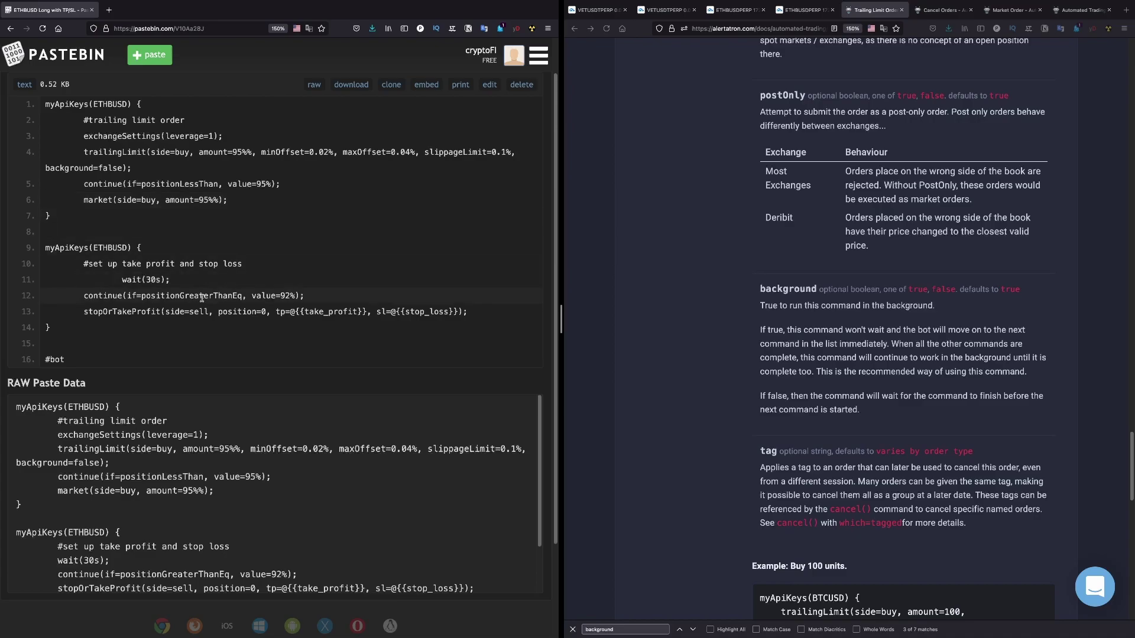
Scroll the docs to the Continue condition table with positionLessThan and positionGreaterThanEq
scroll(150, 276, down, 1)
scroll(149, 276, down, 2)
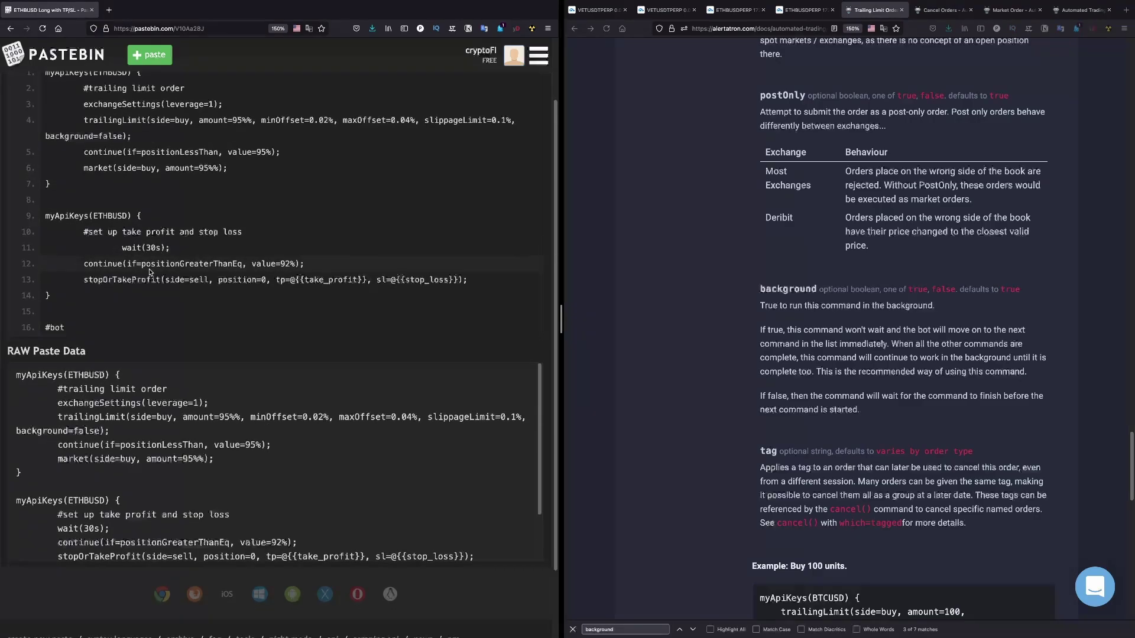
scroll(151, 295, up, 4)
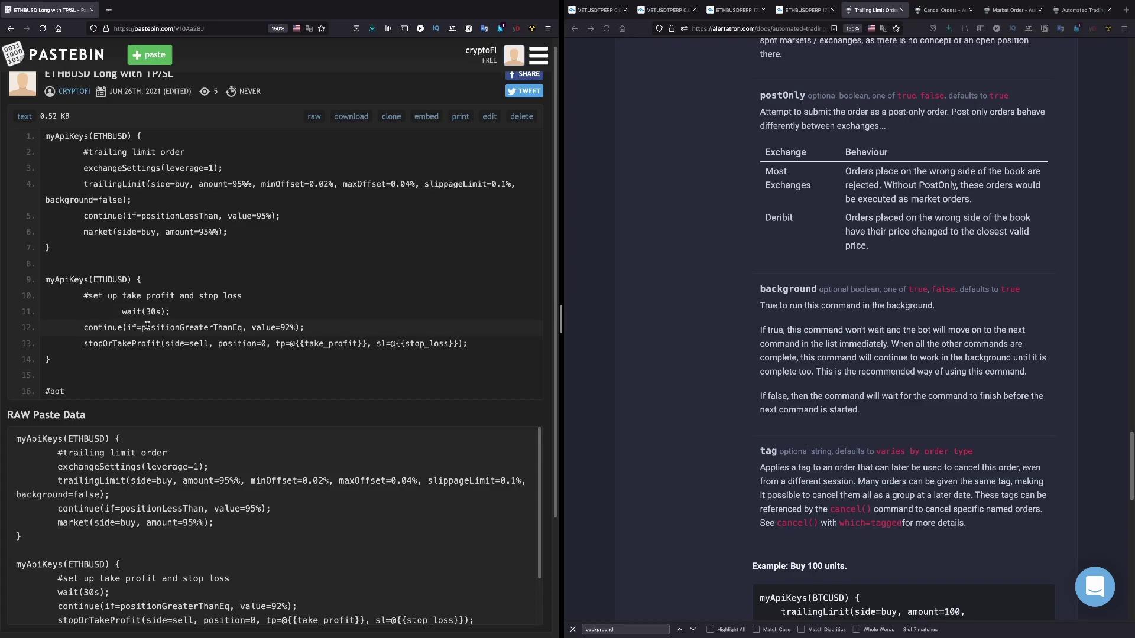
scroll(148, 326, up, 1)
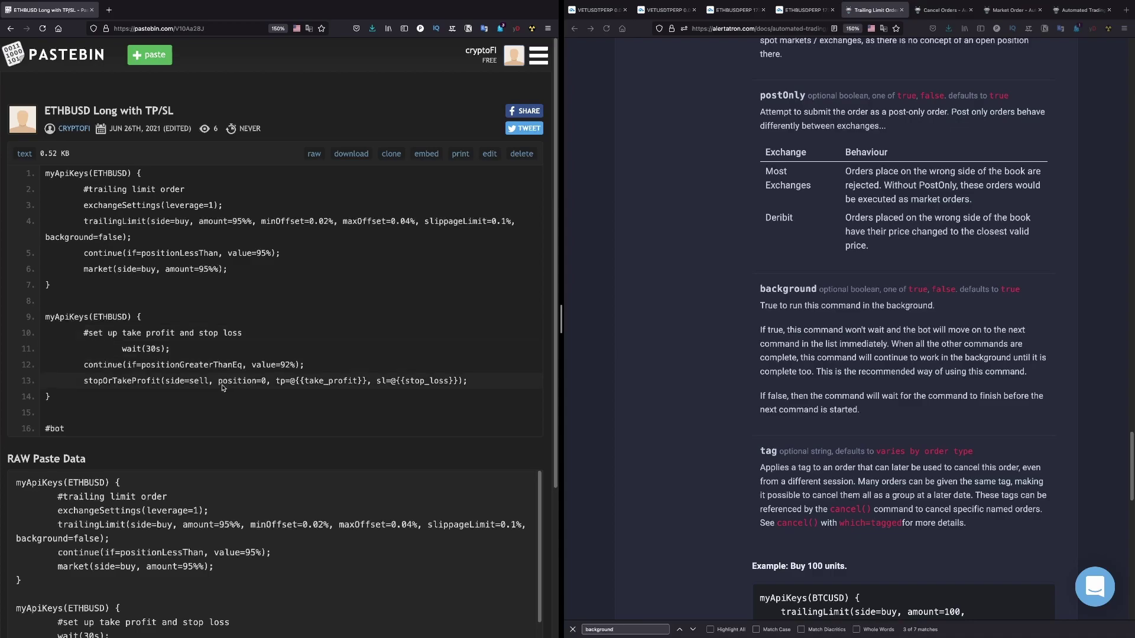
Highlight the position argument and the take-profit placeholder on line 13 of the paste
drag(223, 382, 248, 382)
click(248, 383)
drag(275, 382, 335, 383)
click(299, 384)
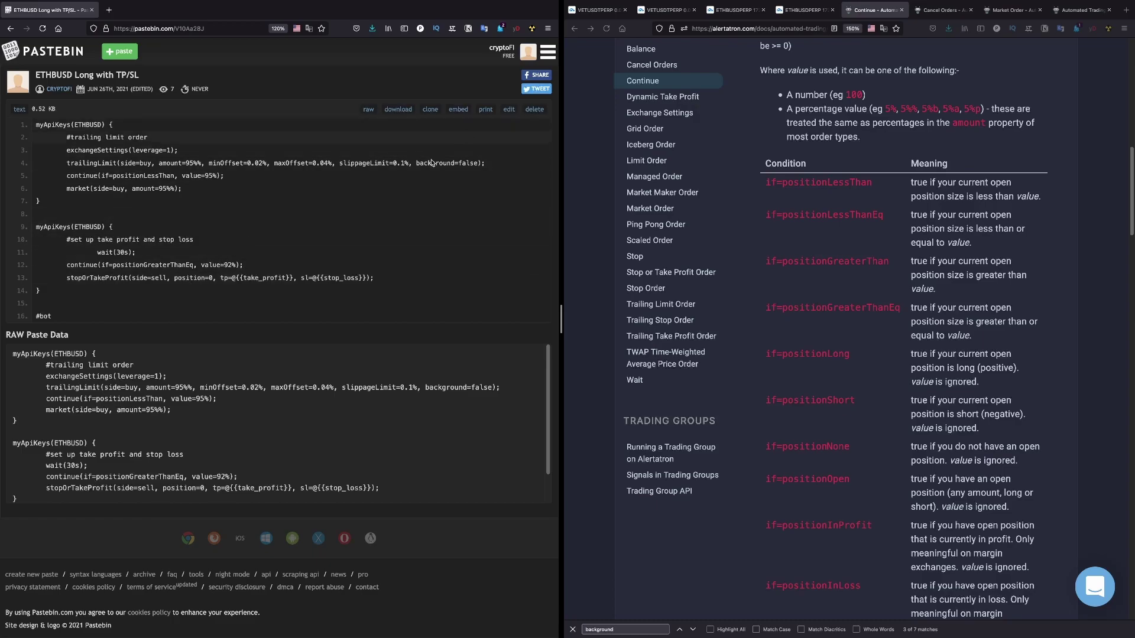
Open the ETHBUSD Short with TP/SL paste at 150% zoom and check its -92% condition
click(549, 52)
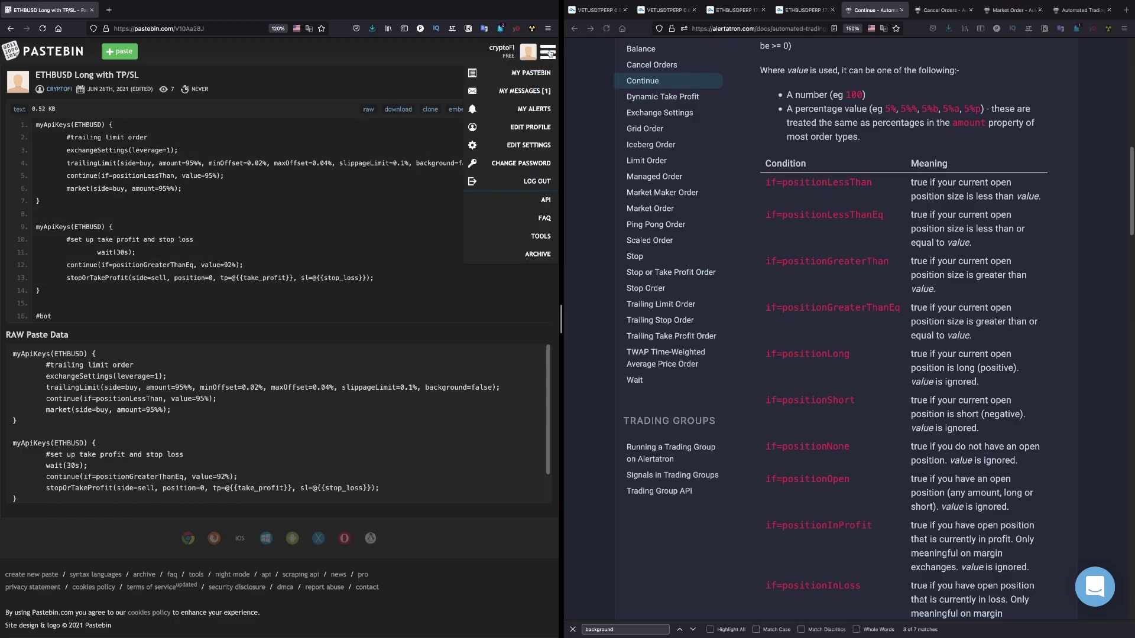
click(538, 80)
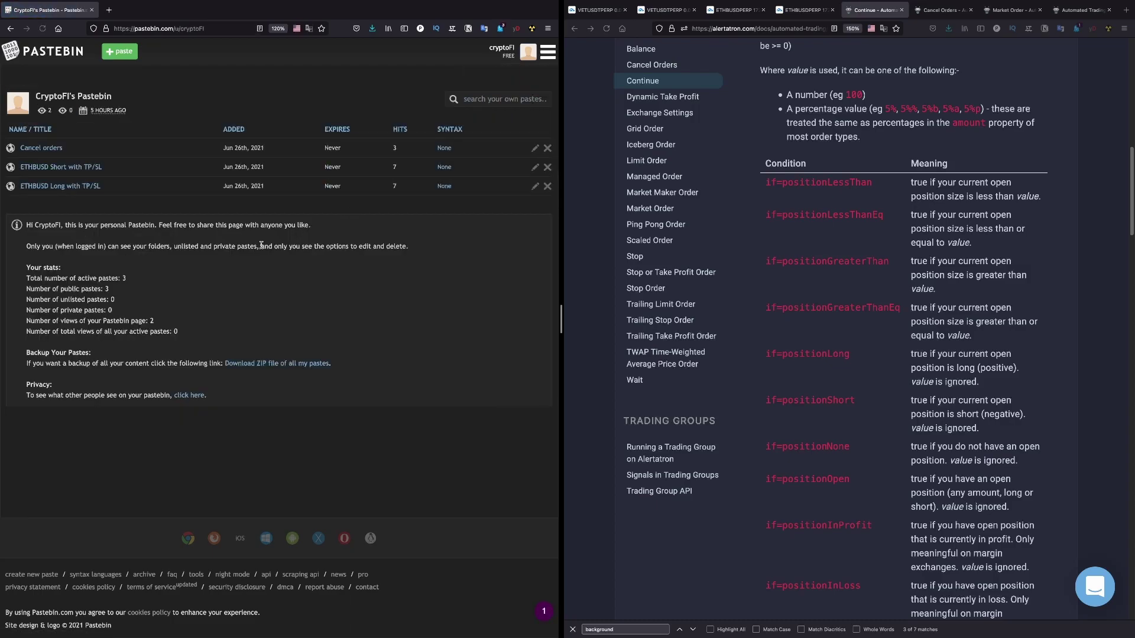
click(79, 169)
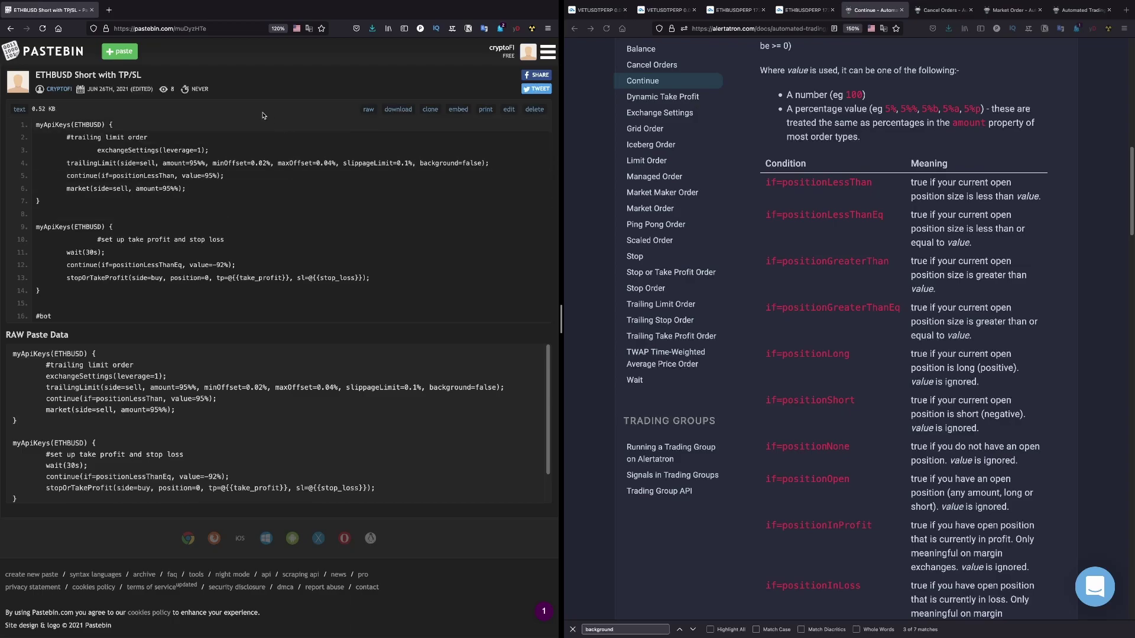
click(277, 29)
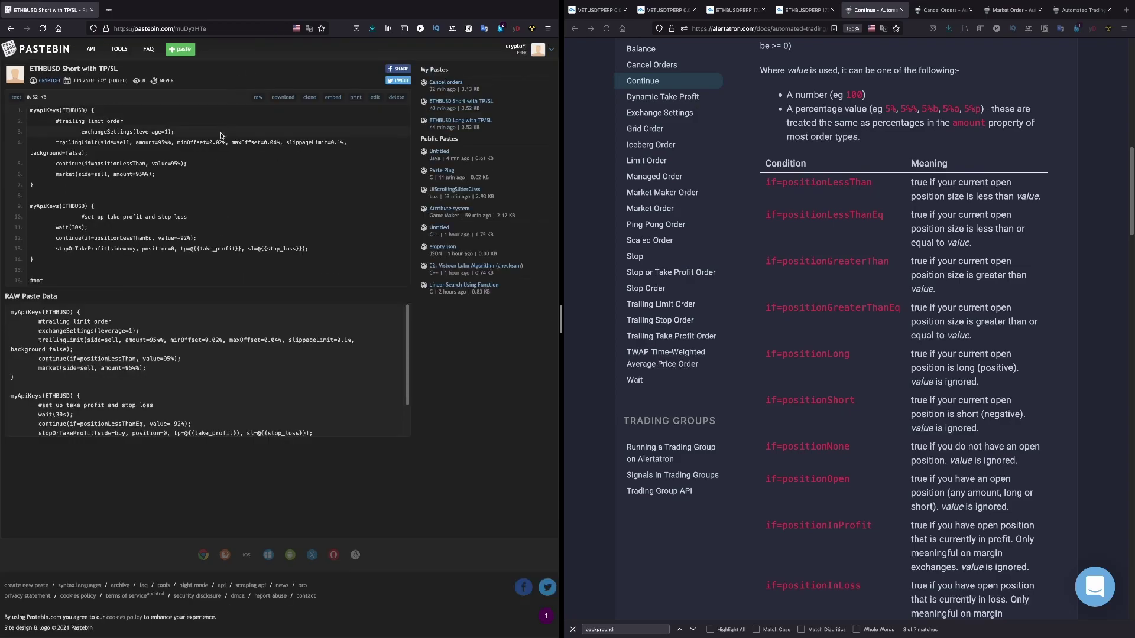
key(ctrl+plus)
key(ctrl+plus)
key(ctrl+minus)
key(ctrl+minus)
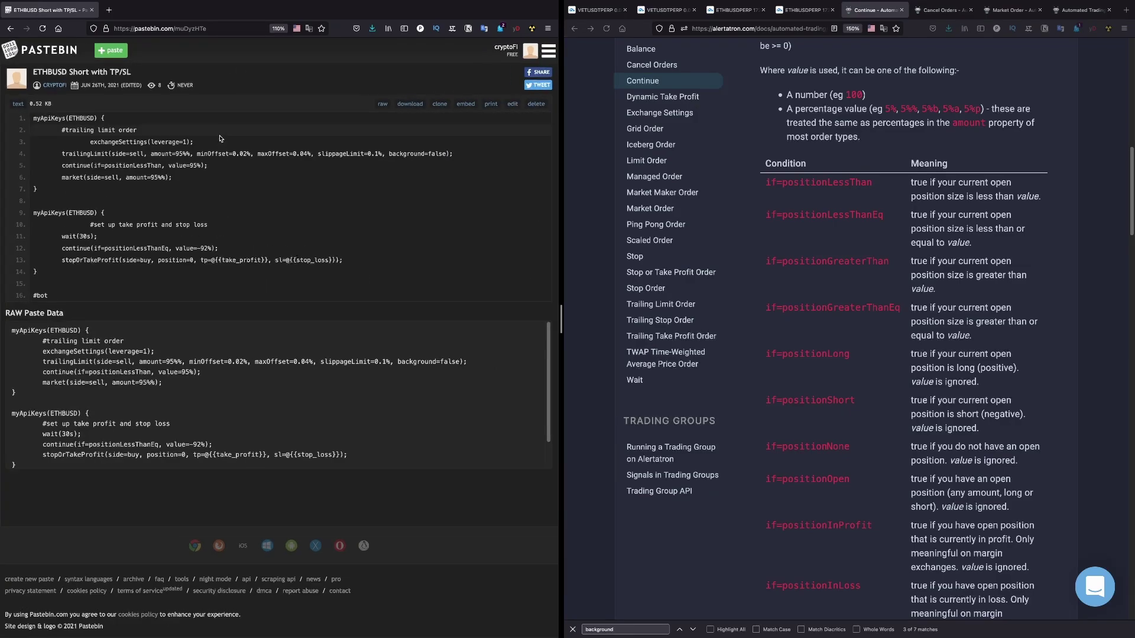
key(ctrl+plus)
key(ctrl+plus)
key(ctrl+plus)
key(ctrl+plus)
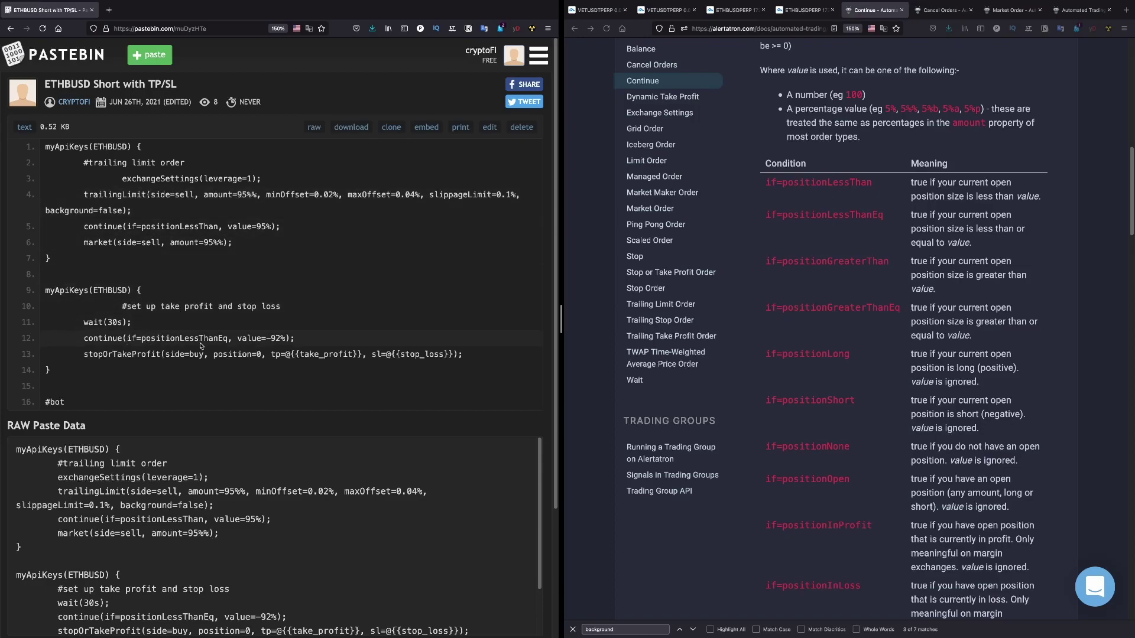
drag(244, 338, 282, 338)
click(259, 350)
Open the ETHBUSD Long with TP/SL paste from My Pastebin
click(539, 59)
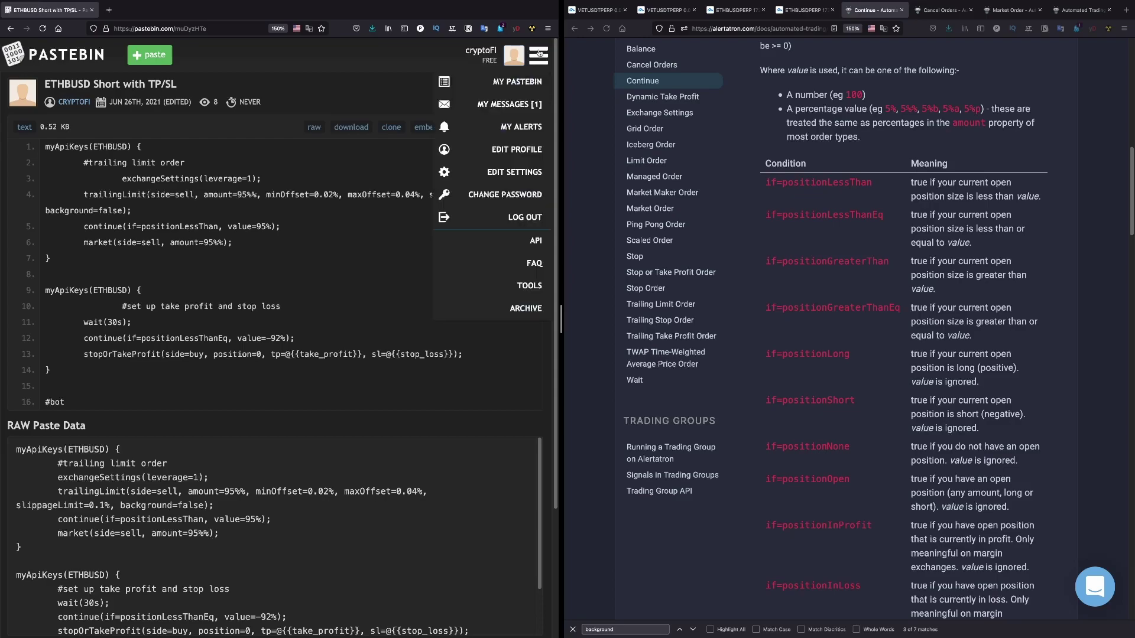
click(516, 89)
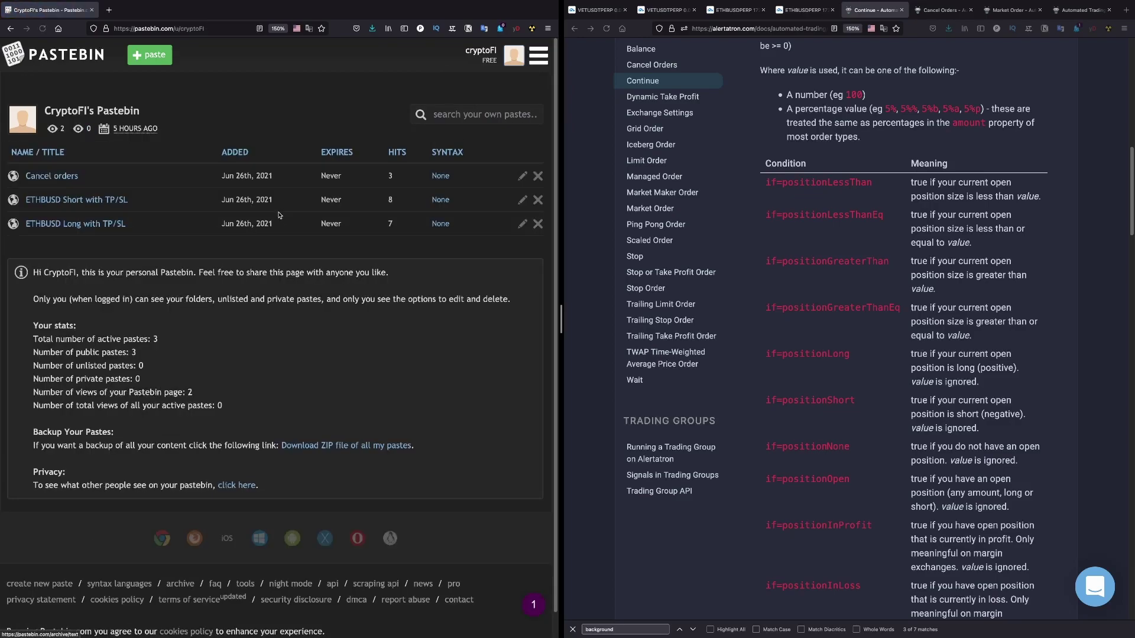
click(89, 223)
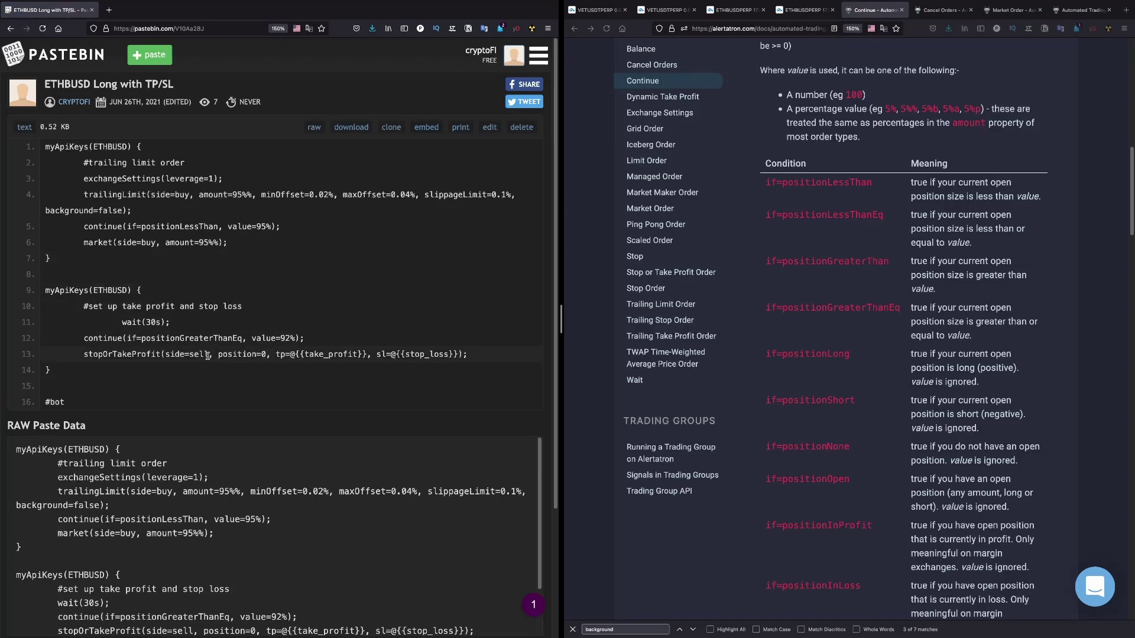
Go back to the ETHBUSD Short with TP/SL paste via My Pastebin
mouse_move(534, 68)
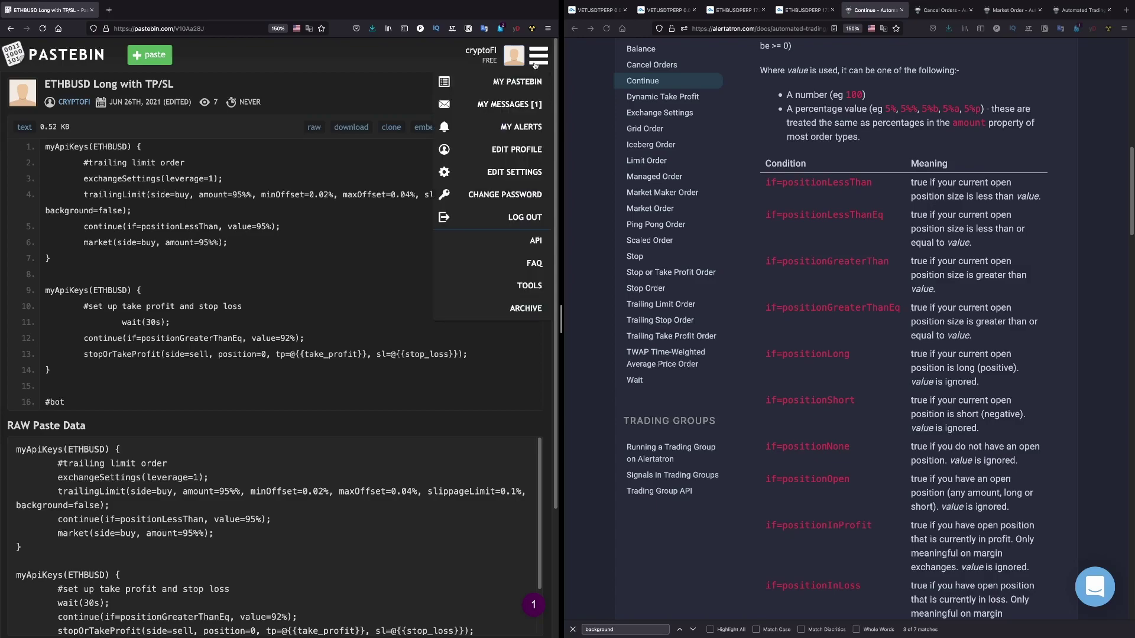
click(512, 89)
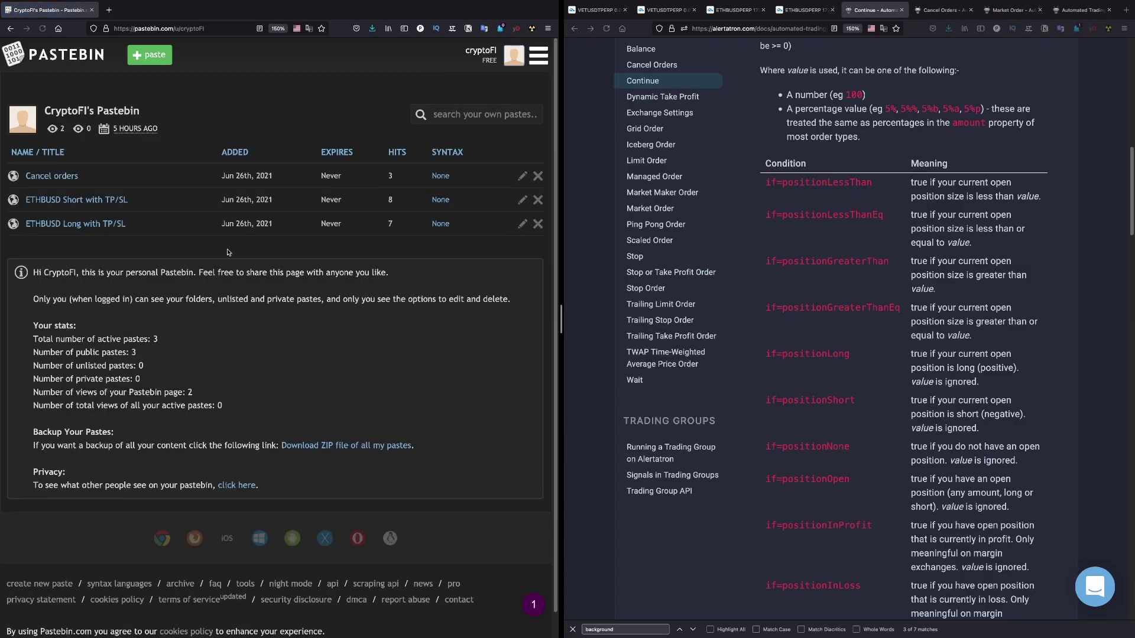
click(105, 205)
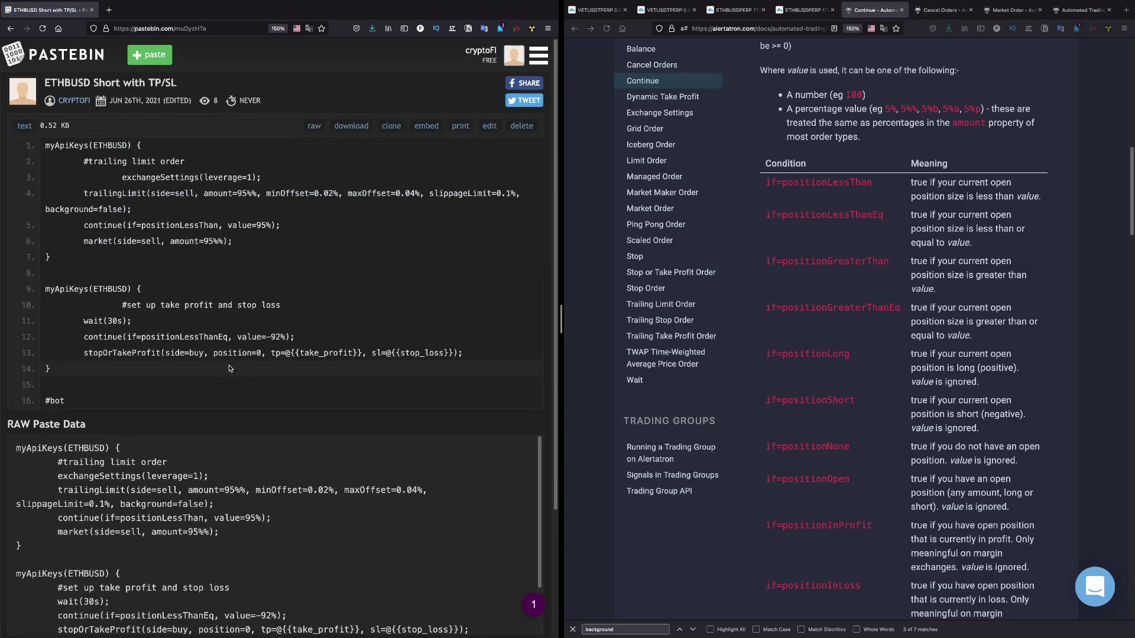
scroll(153, 320, down, 1)
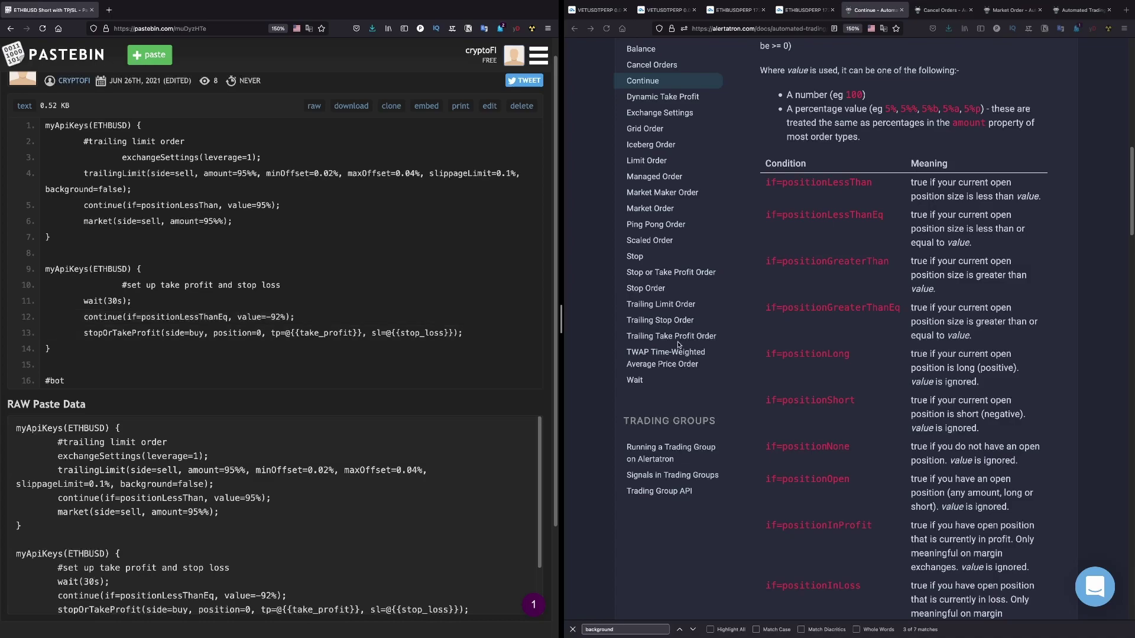
drag(777, 308, 873, 308)
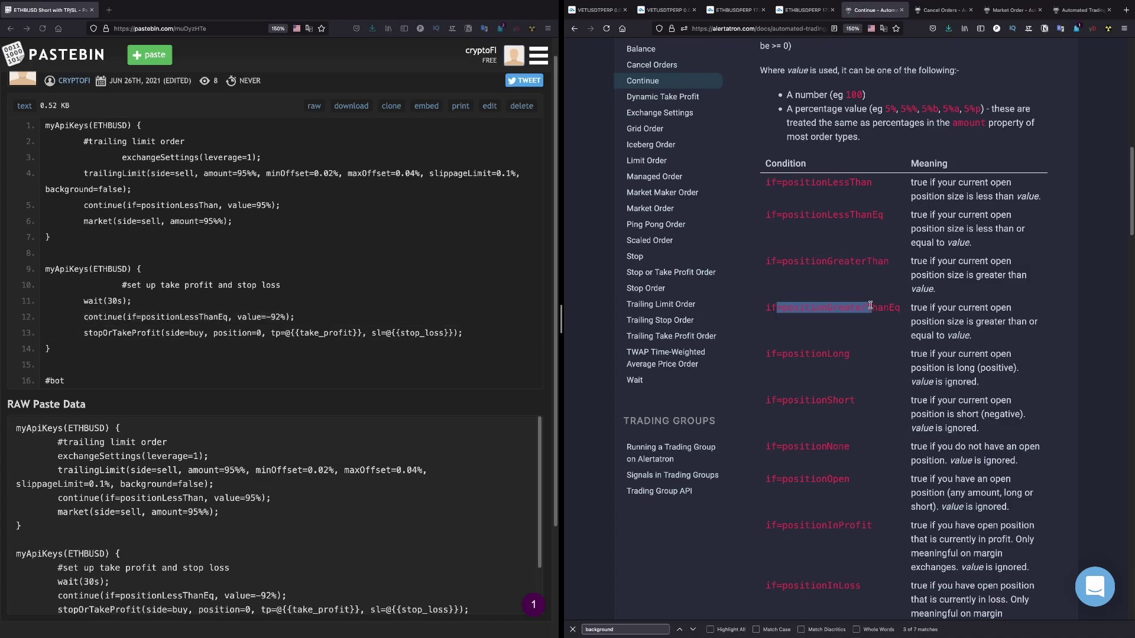
click(889, 294)
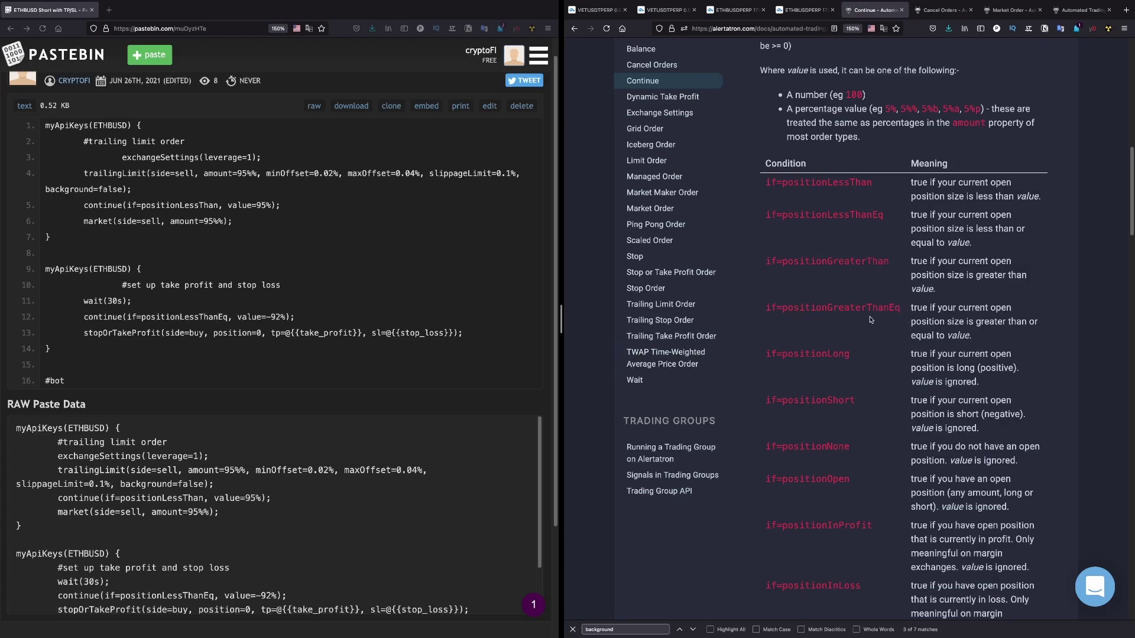
click(276, 321)
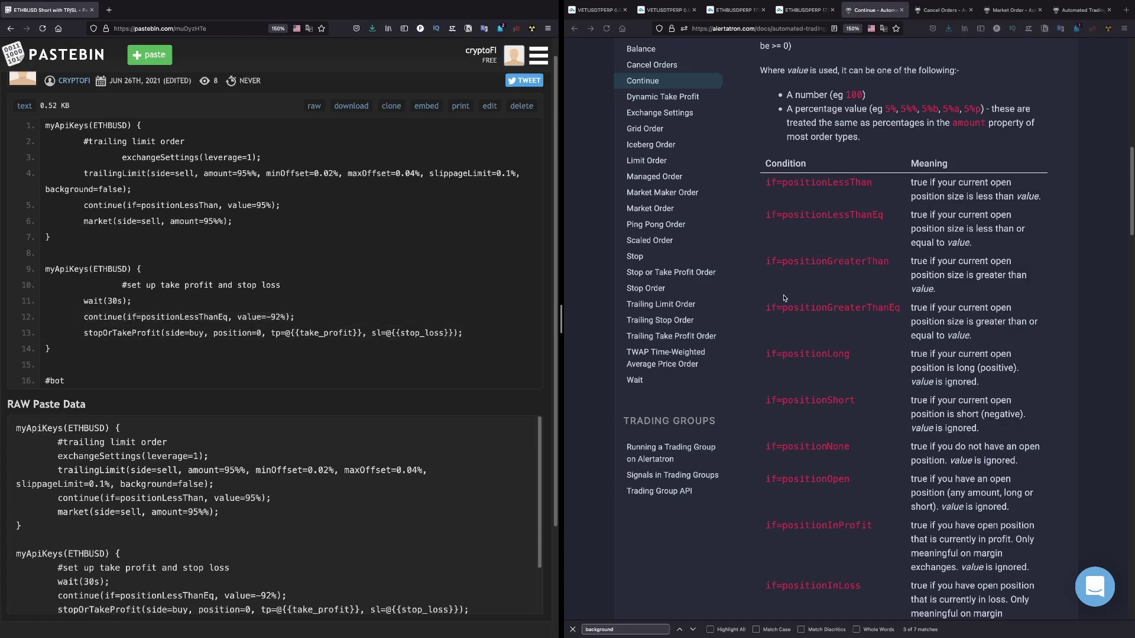
scroll(851, 384, down, 3)
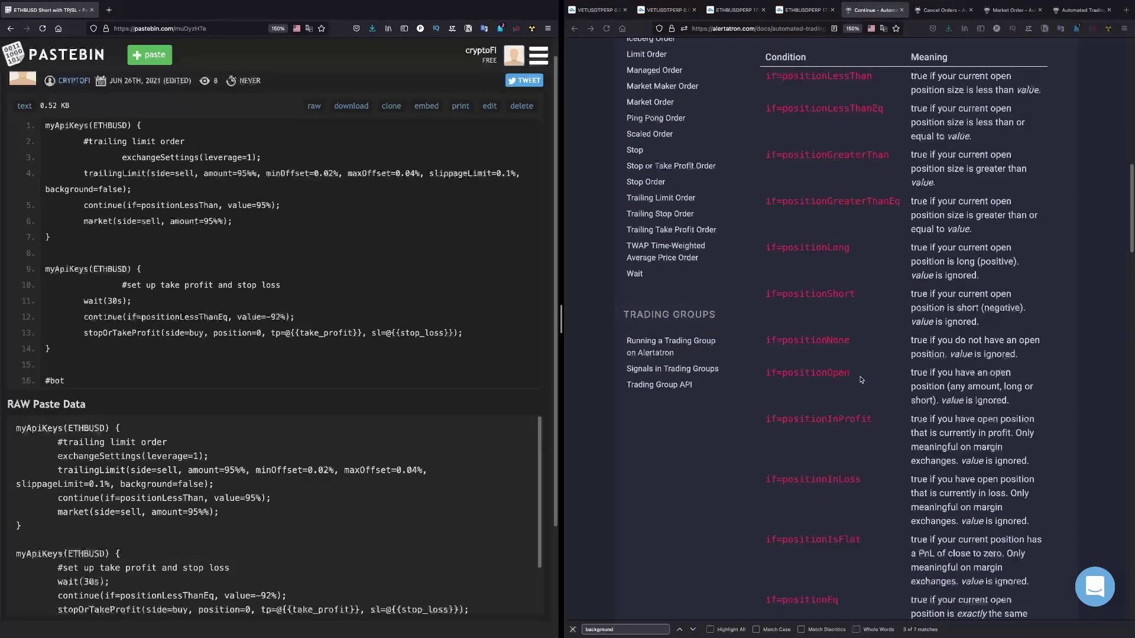
scroll(862, 380, up, 3)
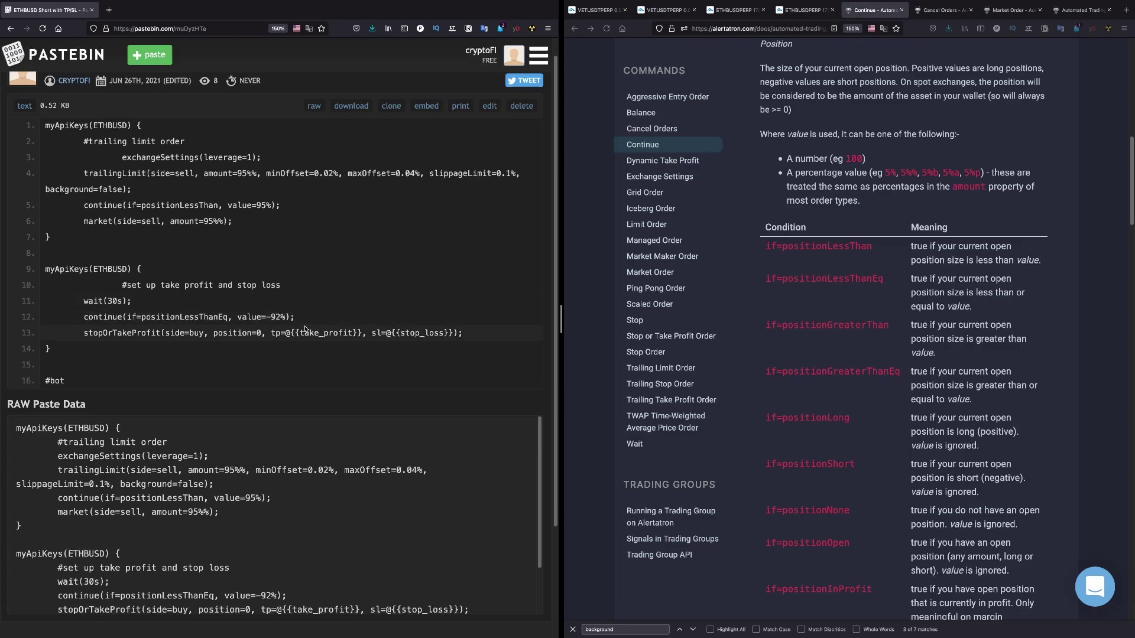
scroll(305, 329, up, 1)
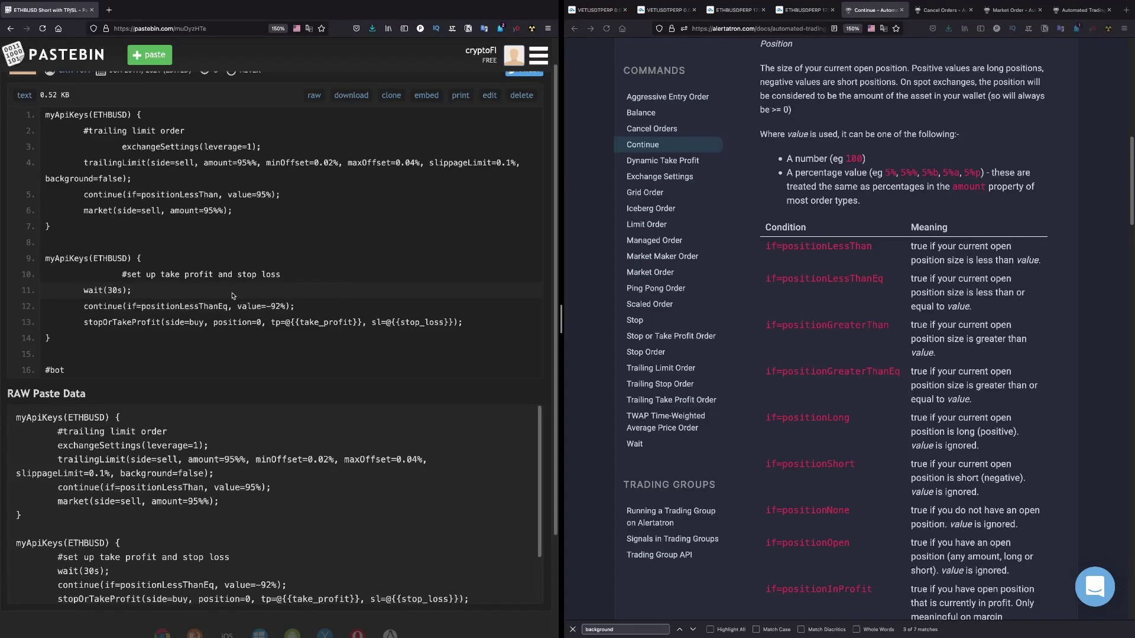
scroll(232, 295, up, 1)
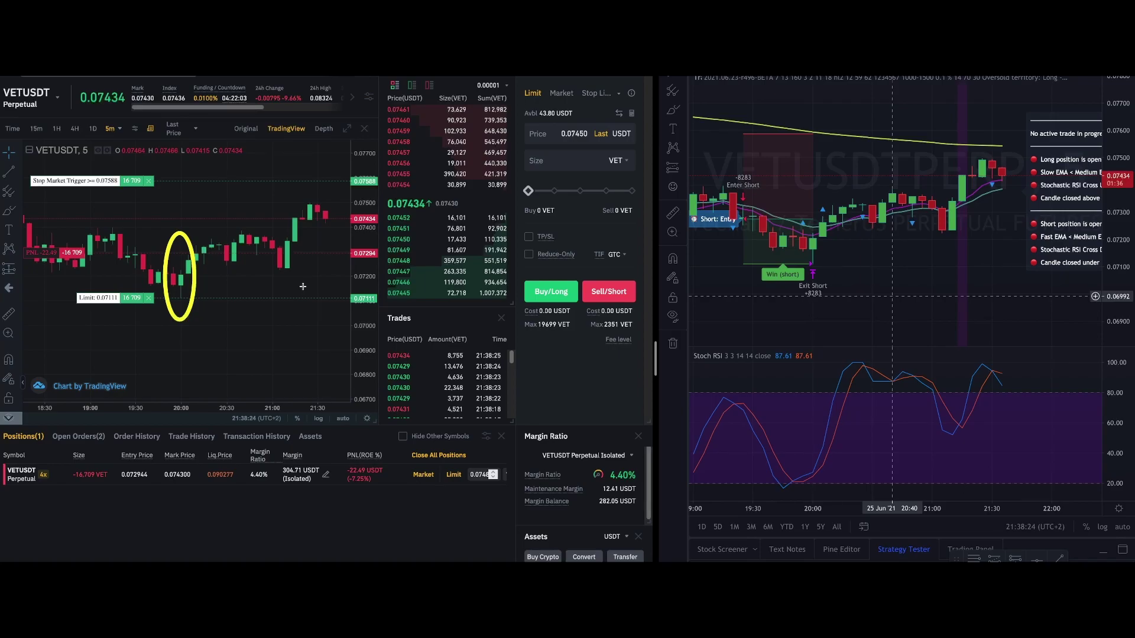
Switch from the Binance Futures window back to Firefox with Cmd+Tab
key(super+Tab)
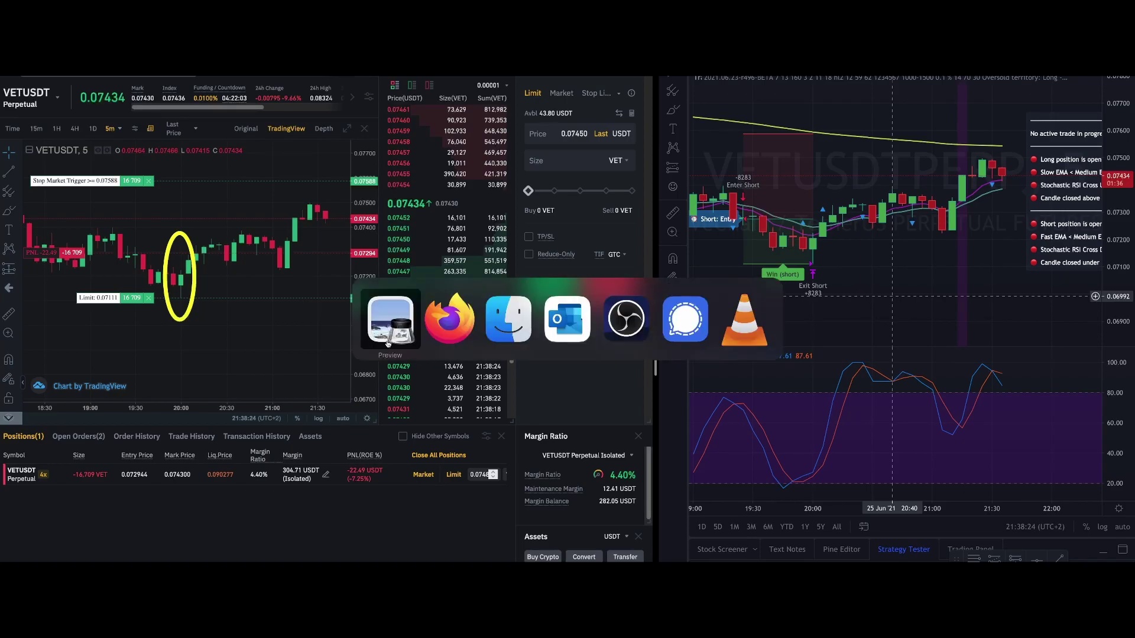
Bring the browser forward and open the Cancel orders paste from My Pastebin
click(470, 335)
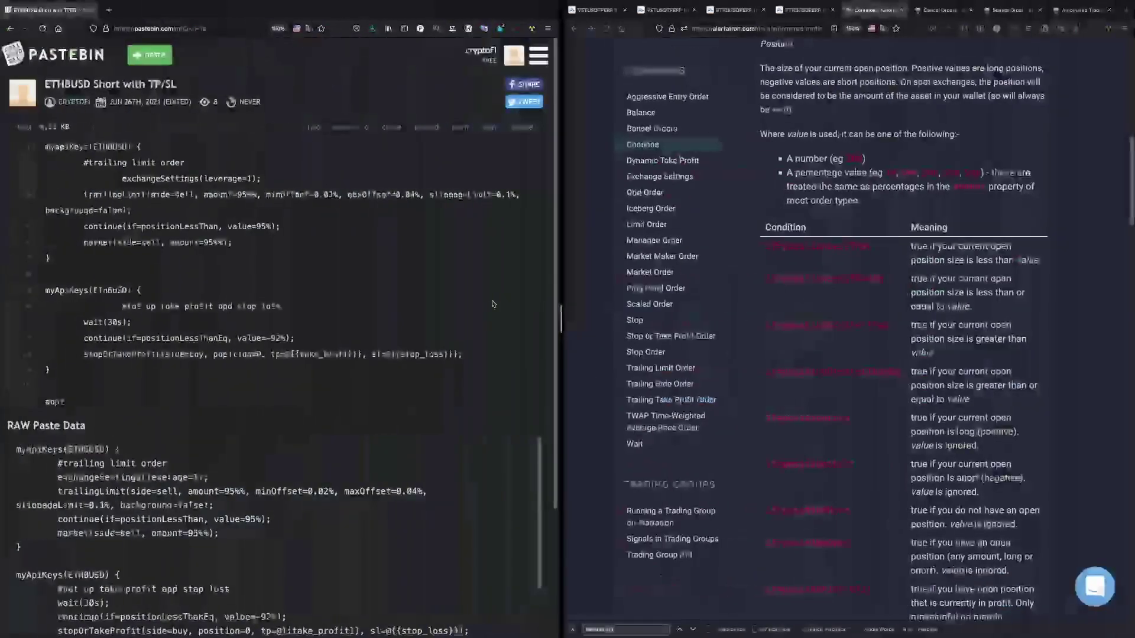
click(538, 55)
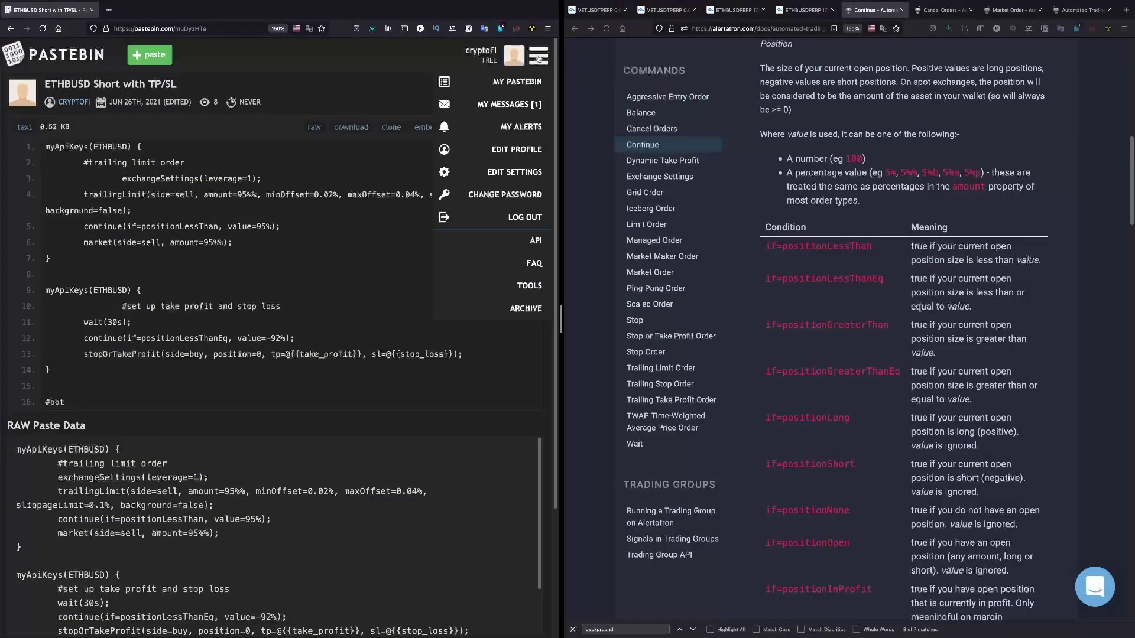
click(528, 88)
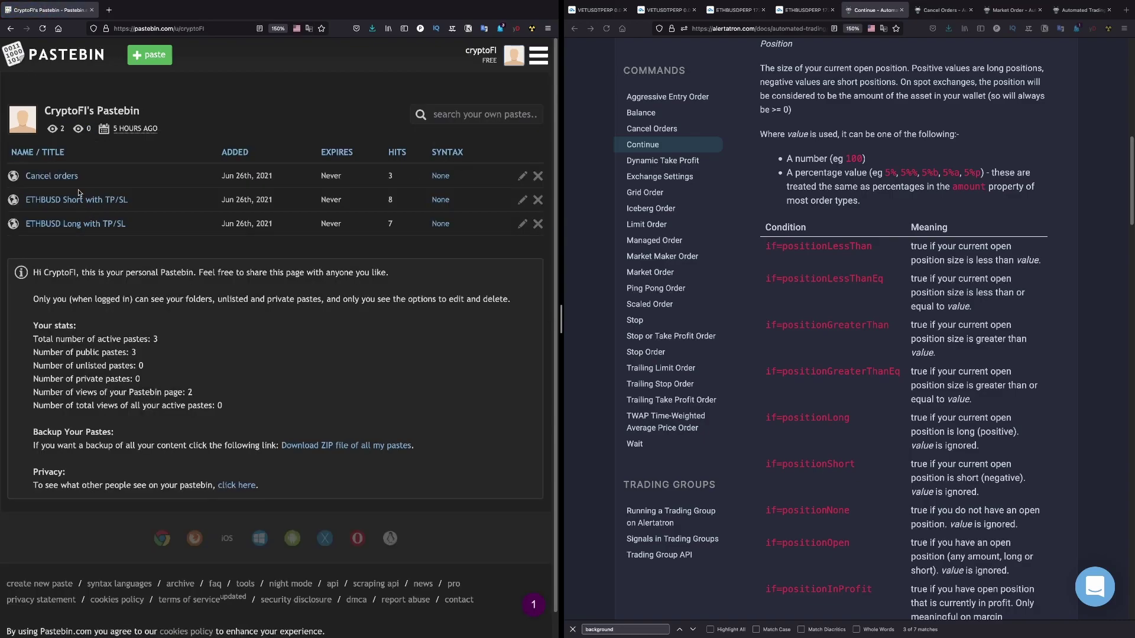
click(68, 176)
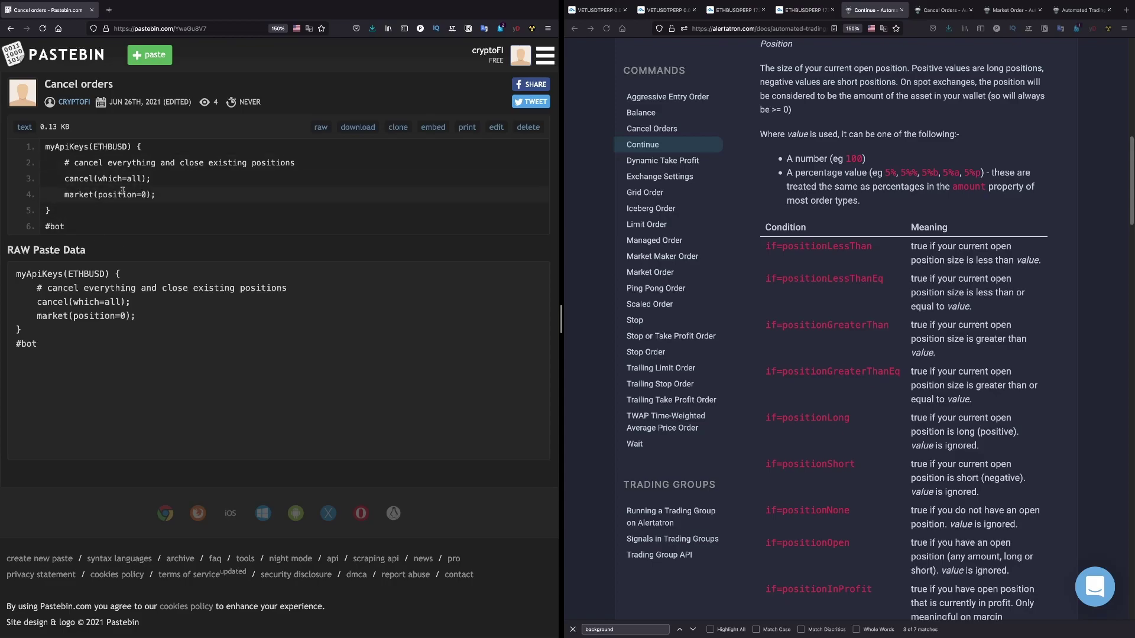
drag(64, 180, 155, 181)
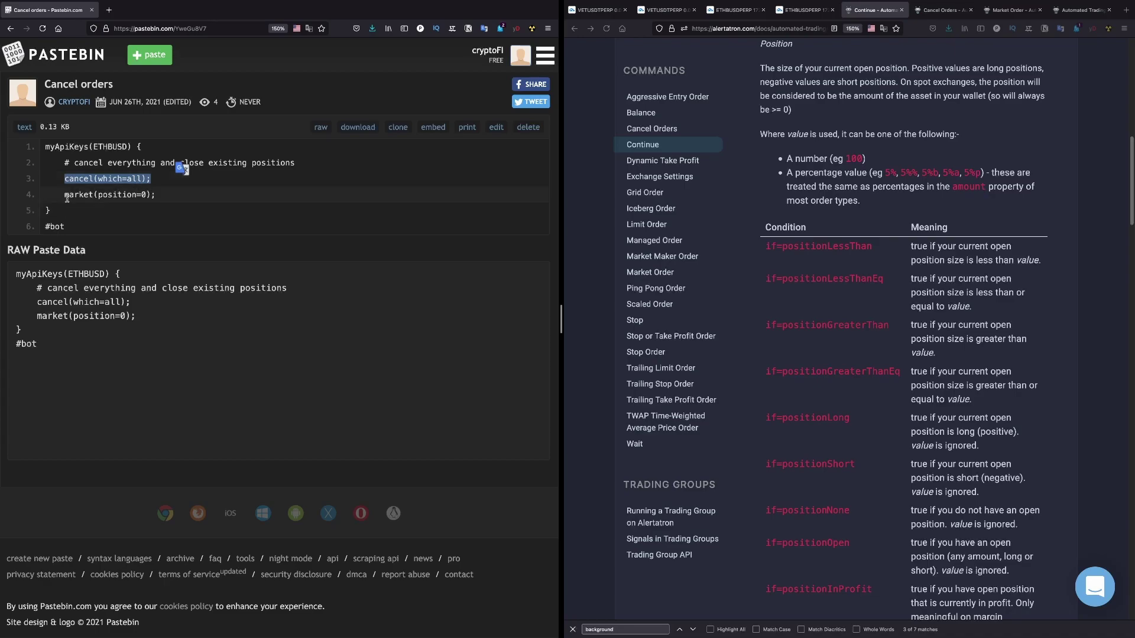
drag(65, 197, 155, 197)
click(118, 198)
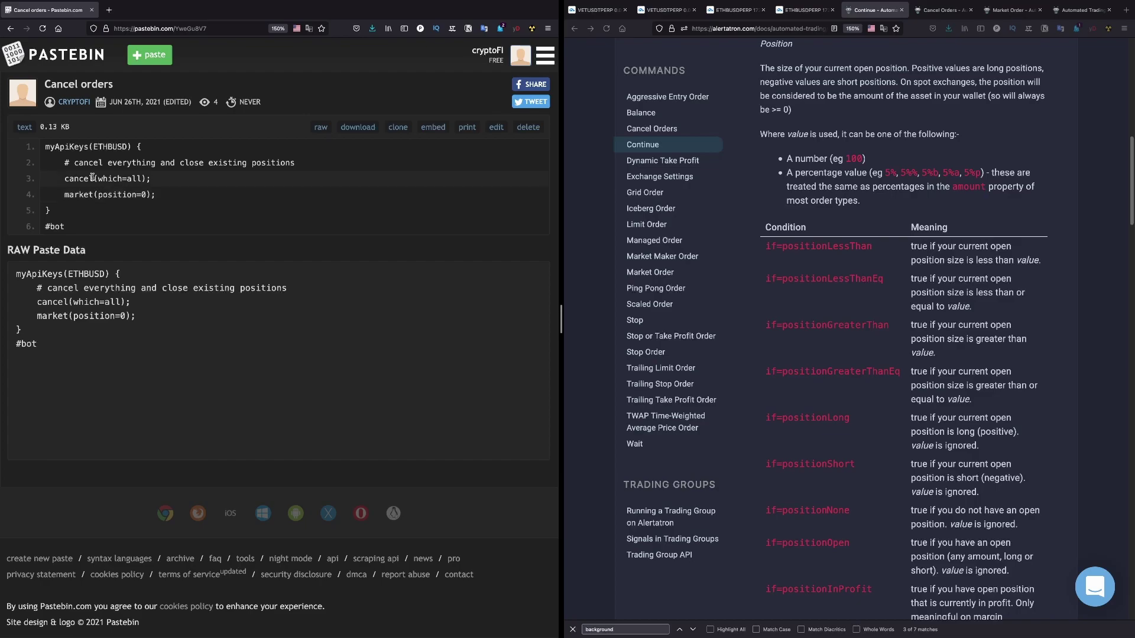
mouse_move(69, 178)
mouse_down()
mouse_move(120, 178)
mouse_move(80, 176)
mouse_up()
click(120, 178)
click(160, 180)
drag(156, 195, 107, 147)
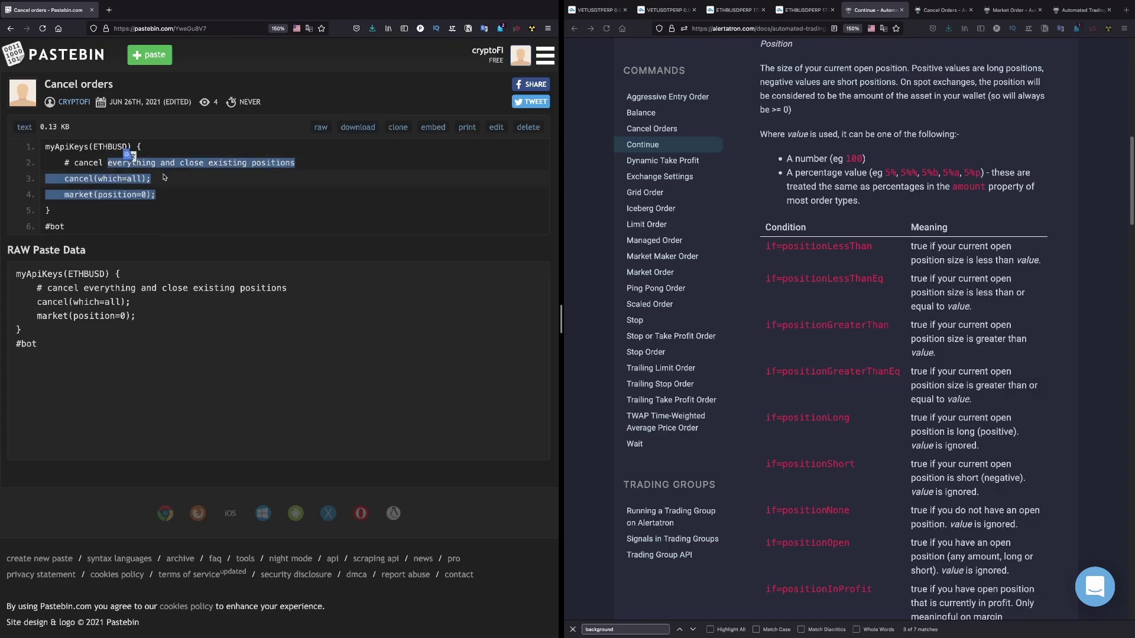
click(164, 178)
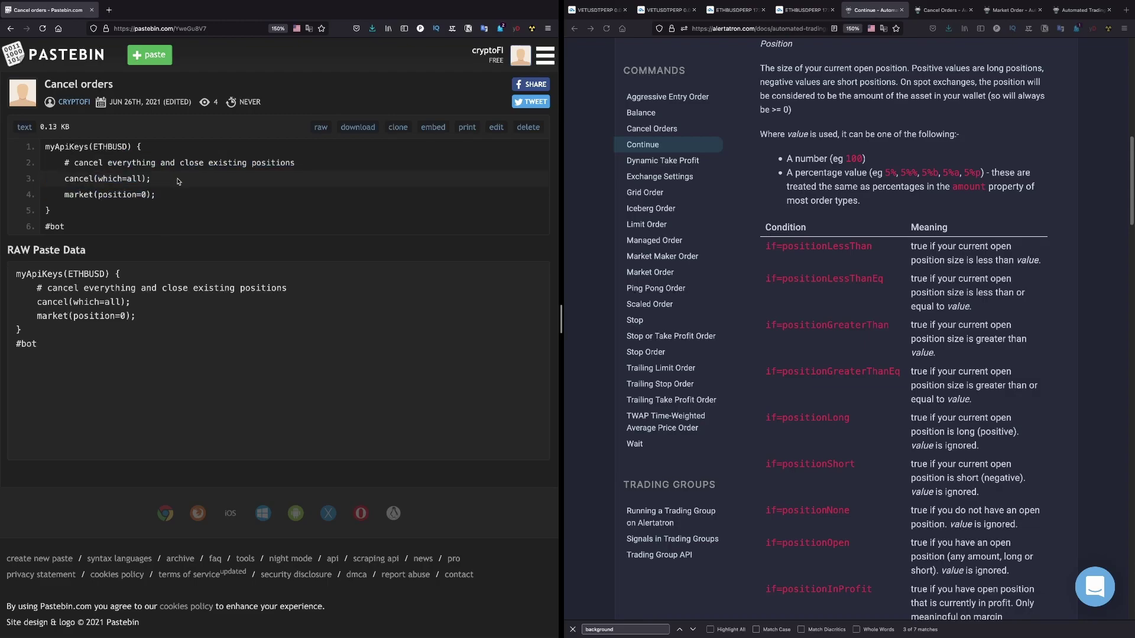